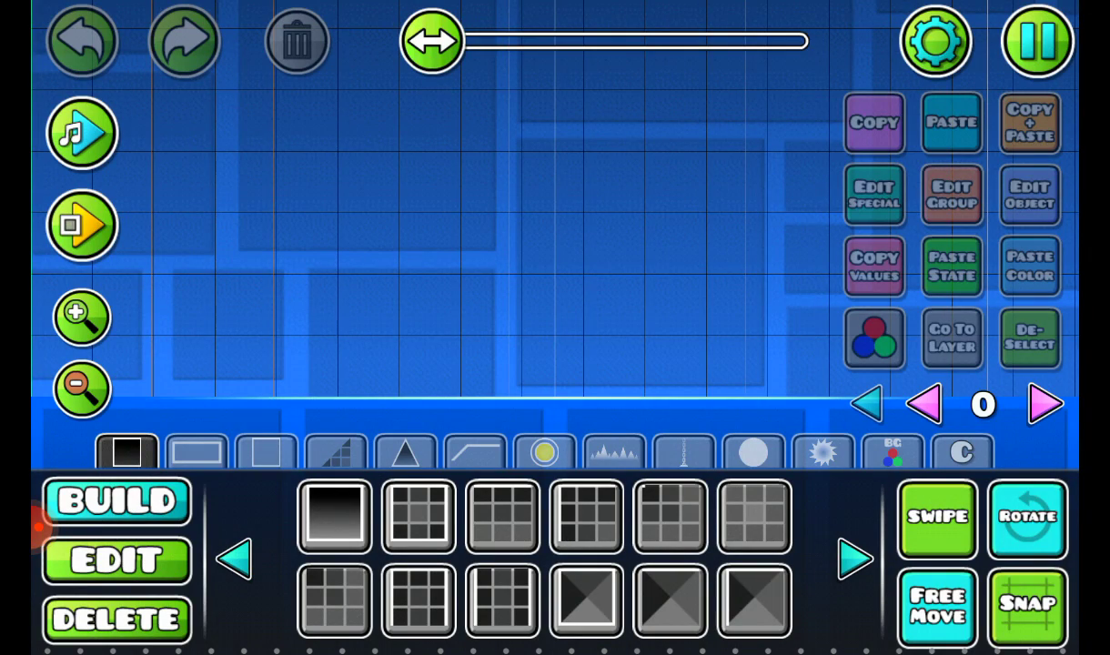
Zoom out and set the level's starting mode to ship, trying wave and ball first
{"action": "left_click", "coordinate": [81, 386]}
{"action": "left_click", "coordinate": [1036, 40]}
{"action": "left_click", "coordinate": [555, 154]}
{"action": "left_click", "coordinate": [935, 40]}
{"action": "left_click", "coordinate": [378, 270]}
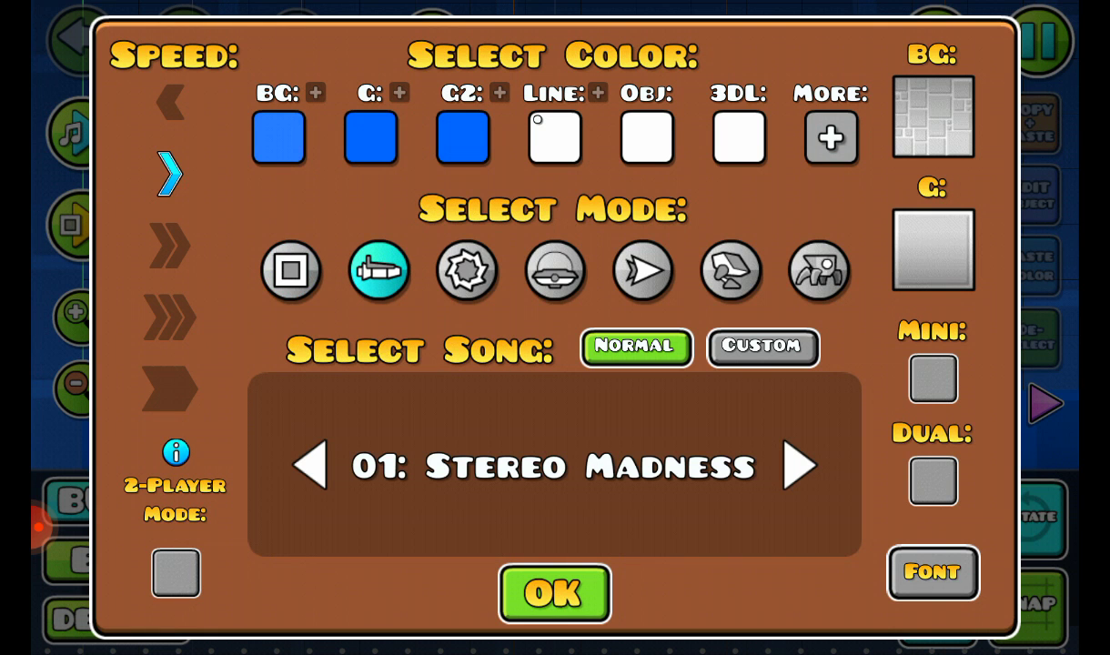
{"action": "left_click", "coordinate": [642, 270]}
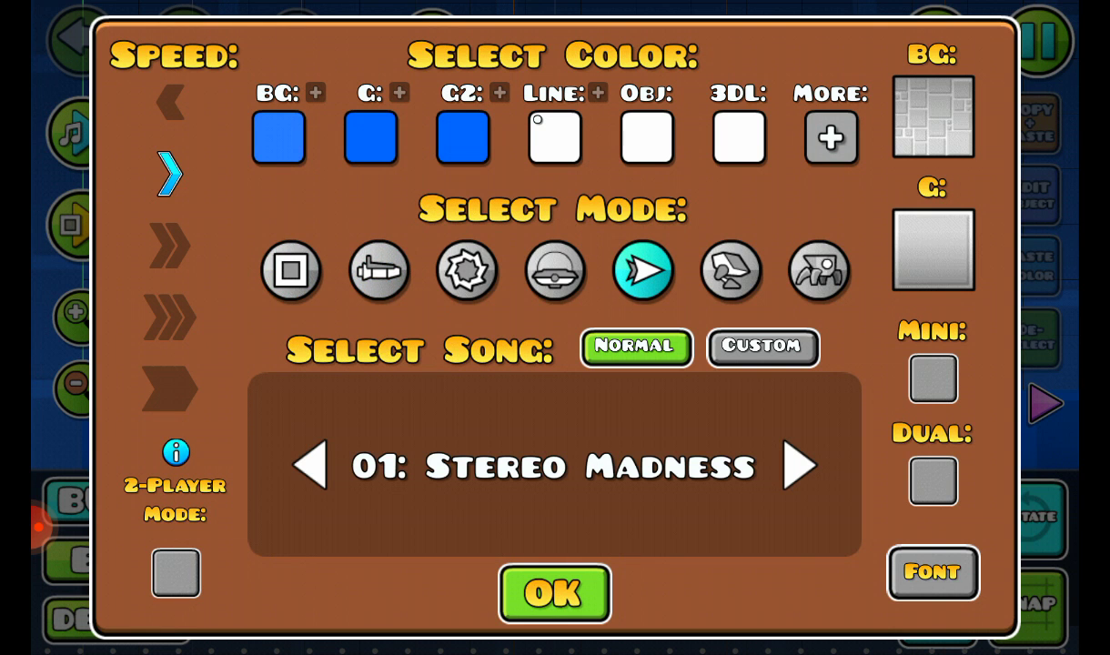
{"action": "left_click", "coordinate": [466, 270]}
{"action": "left_click", "coordinate": [378, 270]}
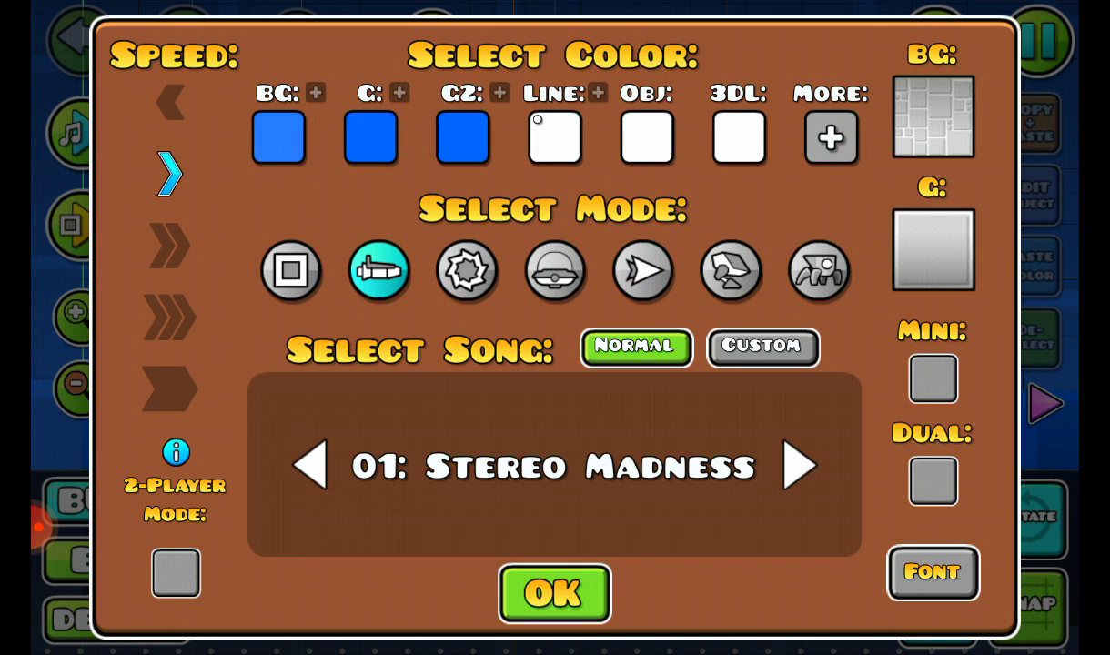
{"action": "left_click", "coordinate": [554, 593]}
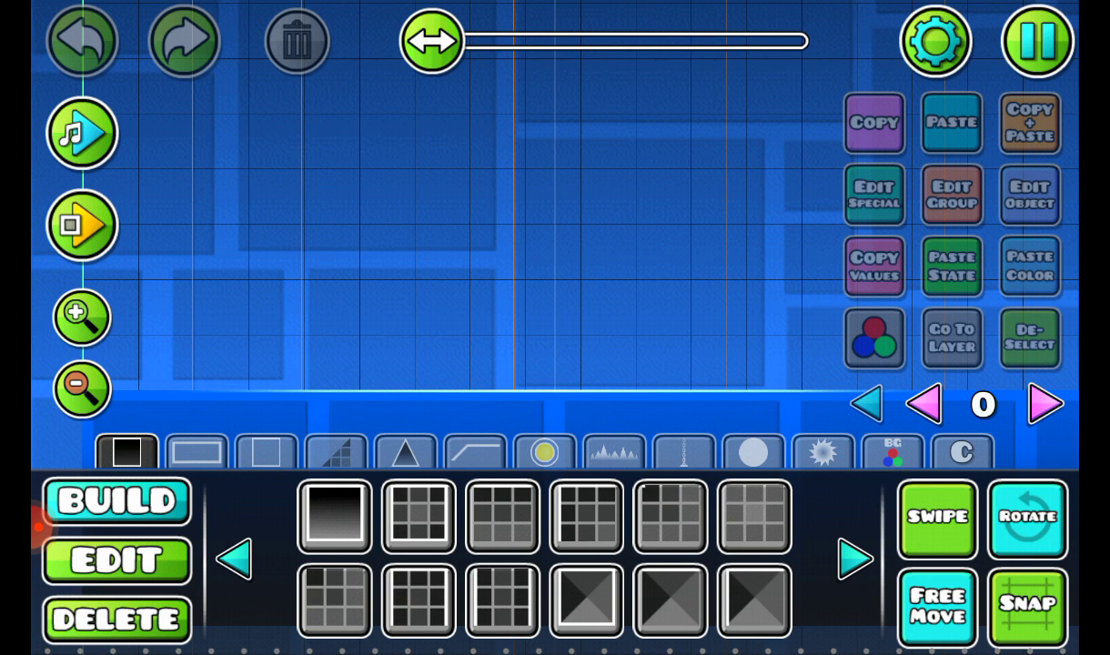
Place one spike on the ground and a second spike above it
{"action": "left_click", "coordinate": [405, 451]}
{"action": "left_click", "coordinate": [663, 364]}
{"action": "left_click", "coordinate": [664, 309]}
Flip the top spike upside down, raise it four steps, then lower it one
{"action": "left_click", "coordinate": [117, 559]}
{"action": "double_click", "coordinate": [670, 598]}
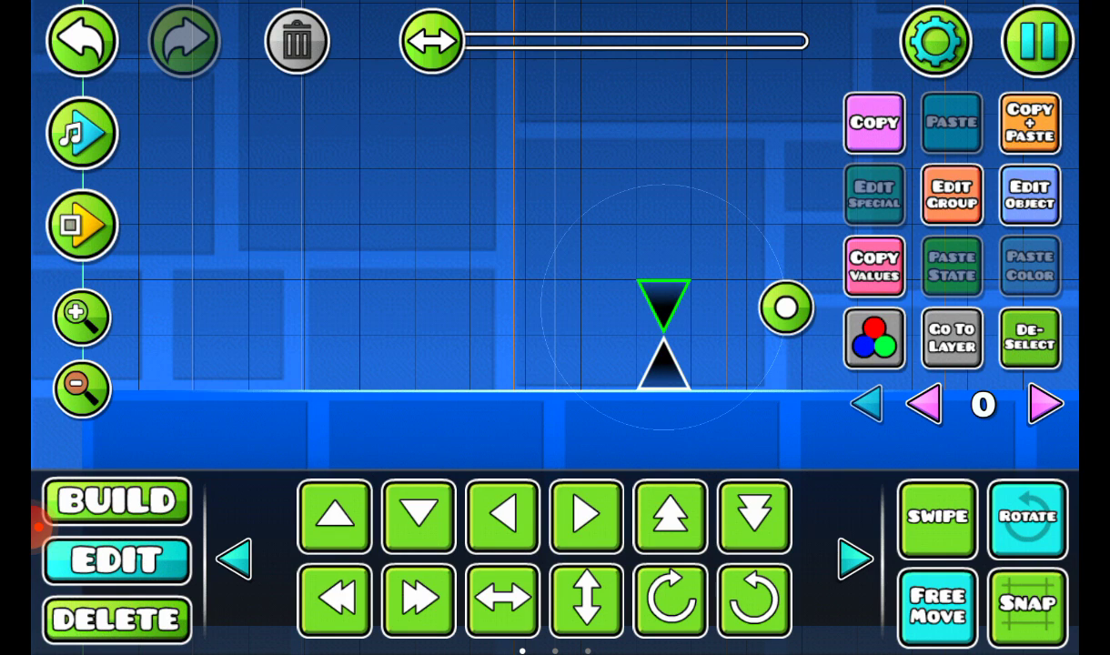
{"action": "left_click", "coordinate": [335, 516]}
{"action": "left_click", "coordinate": [334, 516]}
{"action": "left_click", "coordinate": [335, 515]}
{"action": "left_click", "coordinate": [335, 516]}
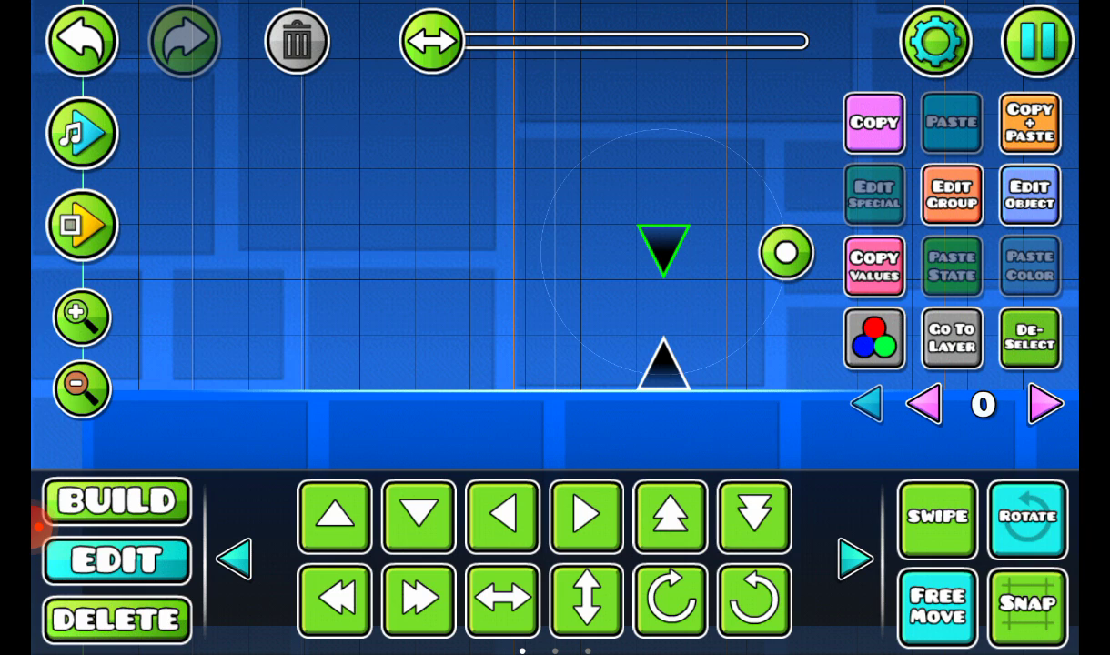
{"action": "left_click", "coordinate": [418, 515]}
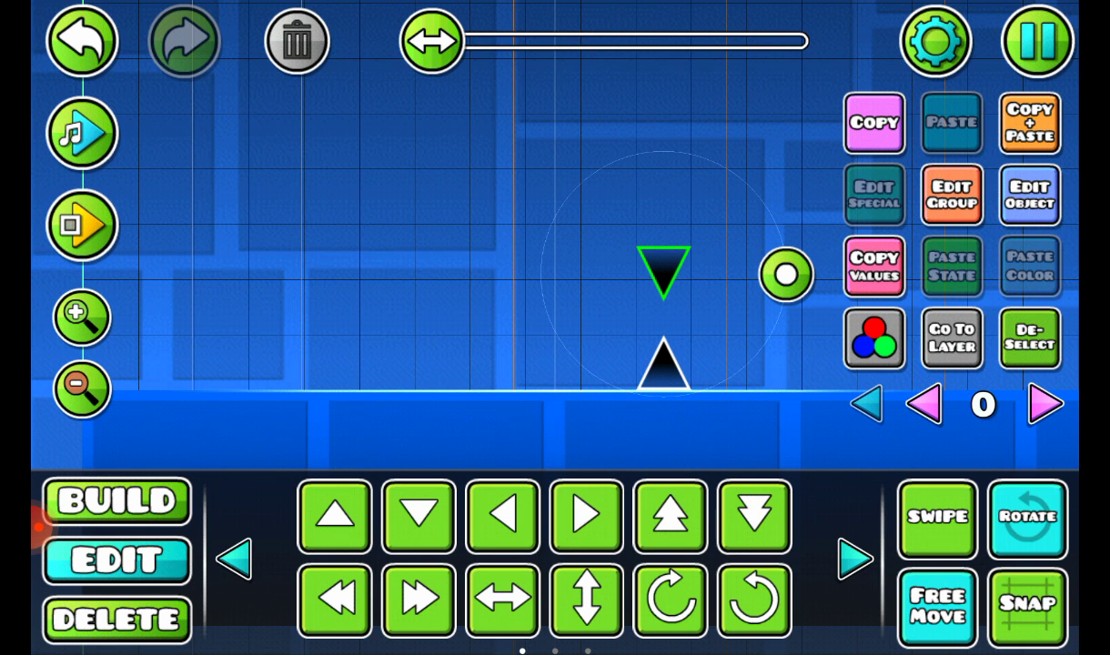
Reopen and close the level settings, then test-fly the ship level a few times
{"action": "left_click", "coordinate": [935, 40]}
{"action": "left_click", "coordinate": [554, 593]}
{"action": "left_click", "coordinate": [82, 225]}
{"action": "left_click", "coordinate": [82, 225]}
{"action": "left_click", "coordinate": [82, 225]}
Pan toward the spikes, select the upside-down spike, and stop the paused test
{"action": "left_click", "coordinate": [937, 516]}
{"action": "left_click_drag", "start_coordinate": [646, 335], "coordinate": [873, 278]}
{"action": "left_click", "coordinate": [937, 516]}
{"action": "left_click_drag", "start_coordinate": [455, 227], "coordinate": [673, 246]}
{"action": "scroll", "coordinate": [555, 272], "scroll_direction": "up", "scroll_amount": 1}
{"action": "left_click", "coordinate": [408, 362]}
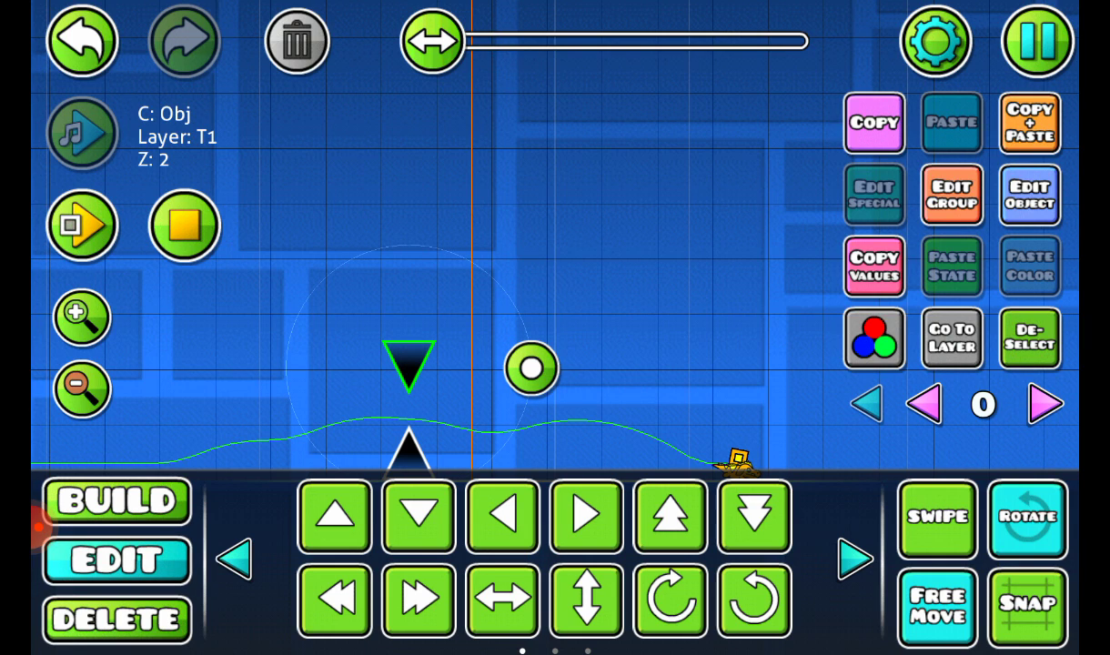
{"action": "left_click", "coordinate": [185, 225]}
Run several more ship test flights through the spike gap, then end the test
{"action": "left_click", "coordinate": [81, 224]}
{"action": "left_click", "coordinate": [82, 225]}
{"action": "left_click", "coordinate": [82, 224]}
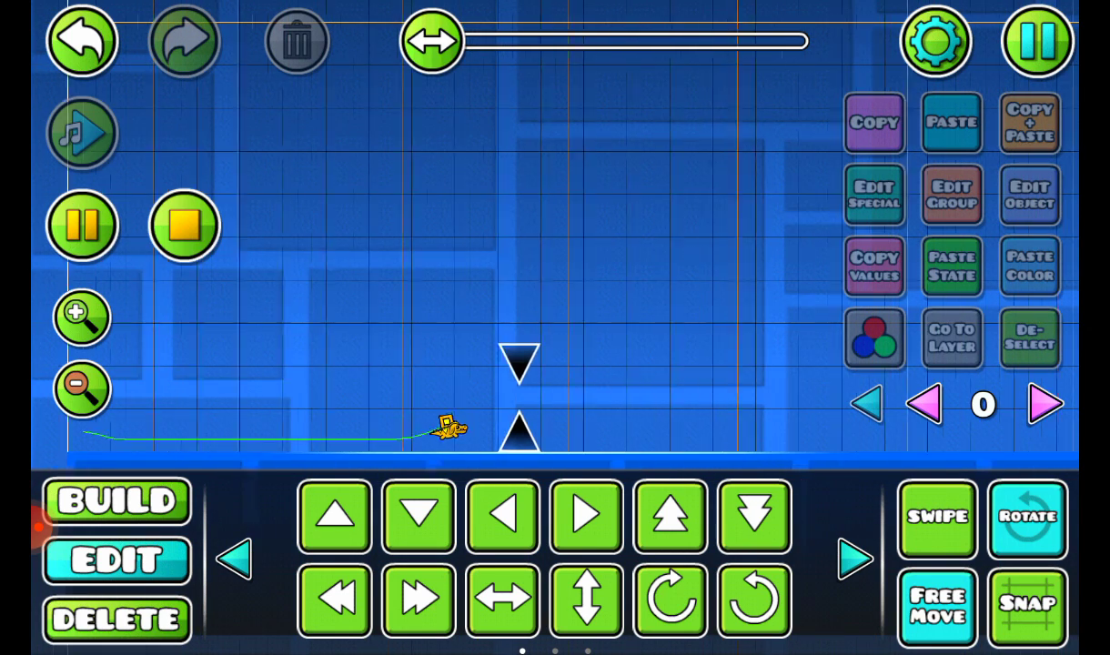
{"action": "left_click", "coordinate": [82, 225]}
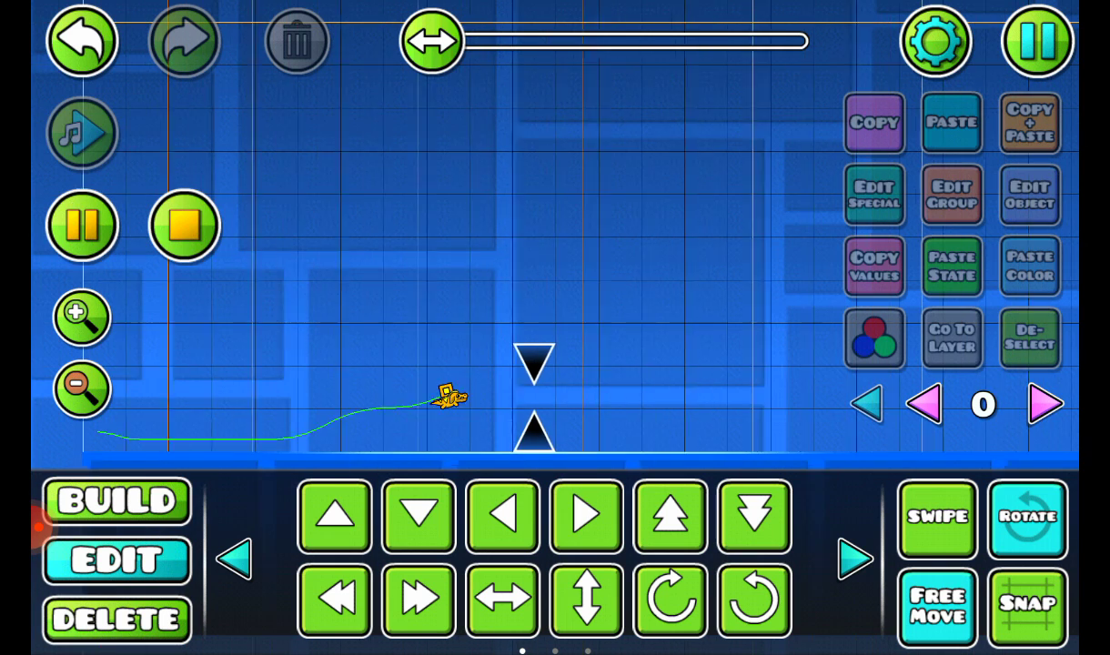
{"action": "left_click", "coordinate": [81, 224]}
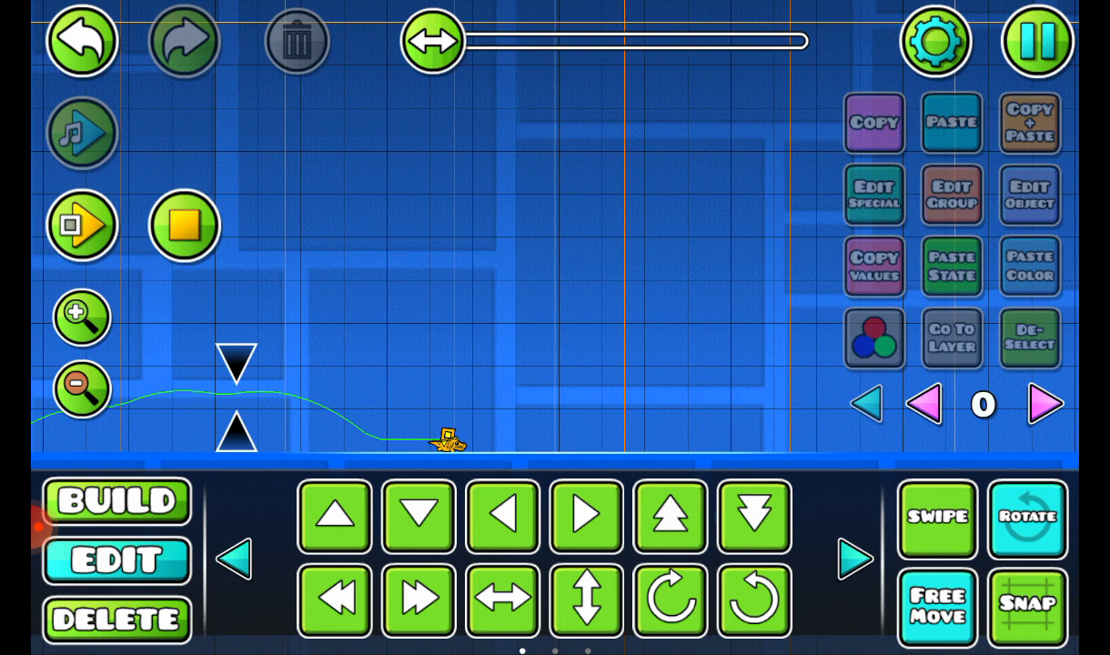
{"action": "left_click", "coordinate": [184, 225]}
Nudge the upside-down spike slightly lower and deselect it
{"action": "left_click", "coordinate": [937, 515]}
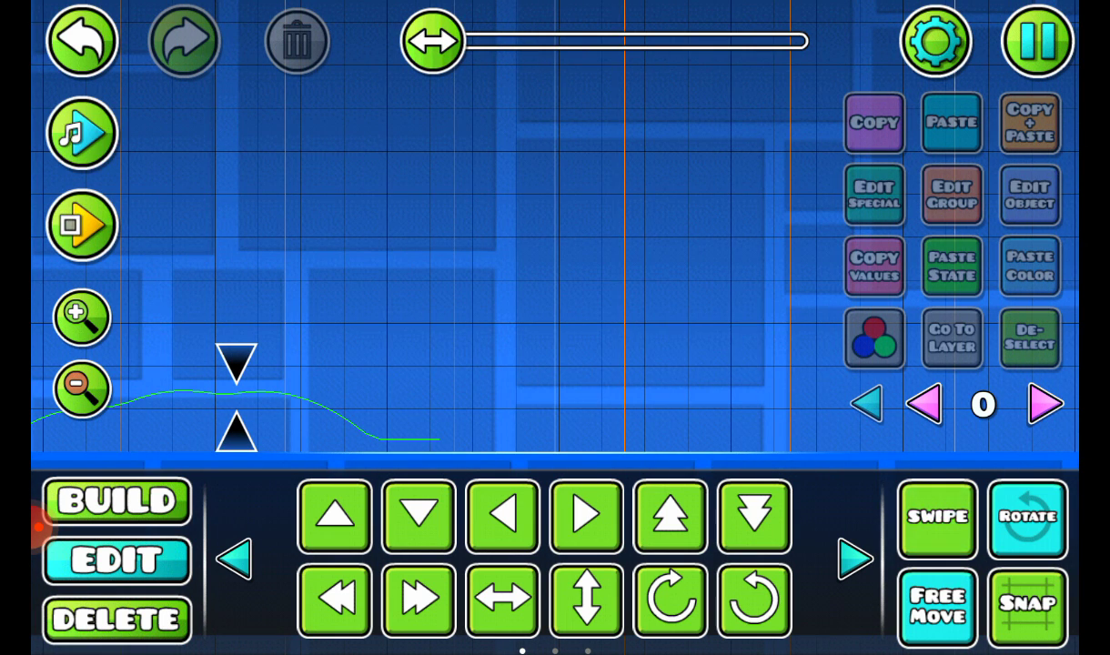
{"action": "left_click_drag", "start_coordinate": [363, 272], "coordinate": [568, 273]}
{"action": "scroll", "coordinate": [433, 364], "scroll_direction": "up", "scroll_amount": 2}
{"action": "left_click", "coordinate": [433, 350]}
{"action": "left_click_drag", "start_coordinate": [433, 353], "coordinate": [433, 358]}
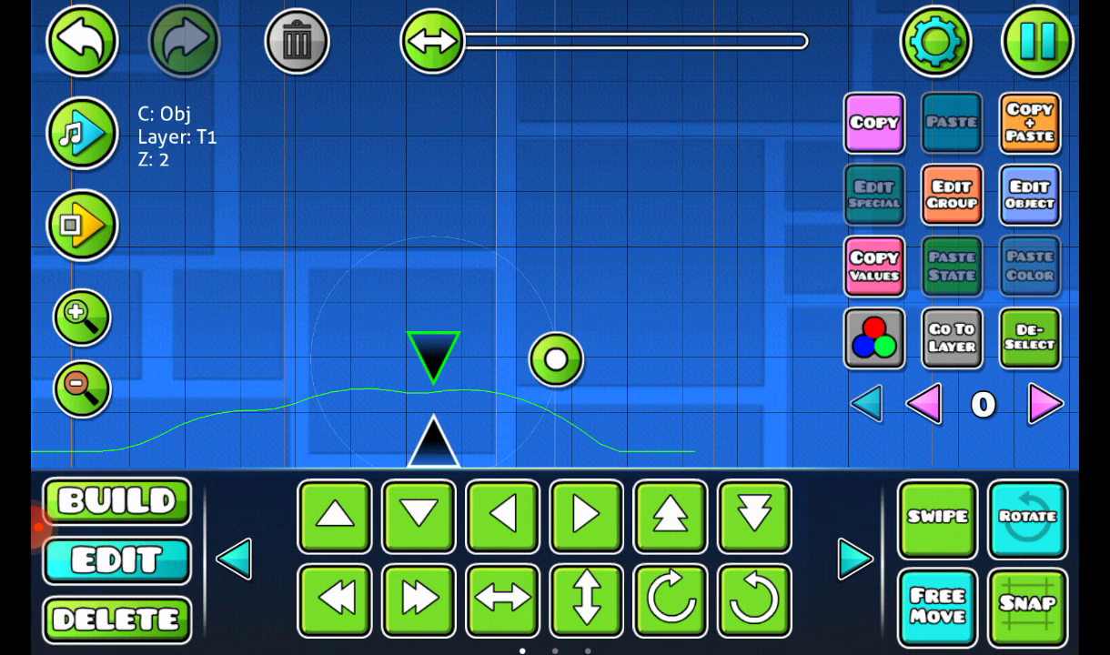
{"action": "left_click", "coordinate": [1030, 338]}
{"action": "scroll", "coordinate": [523, 333], "scroll_direction": "up", "scroll_amount": 1}
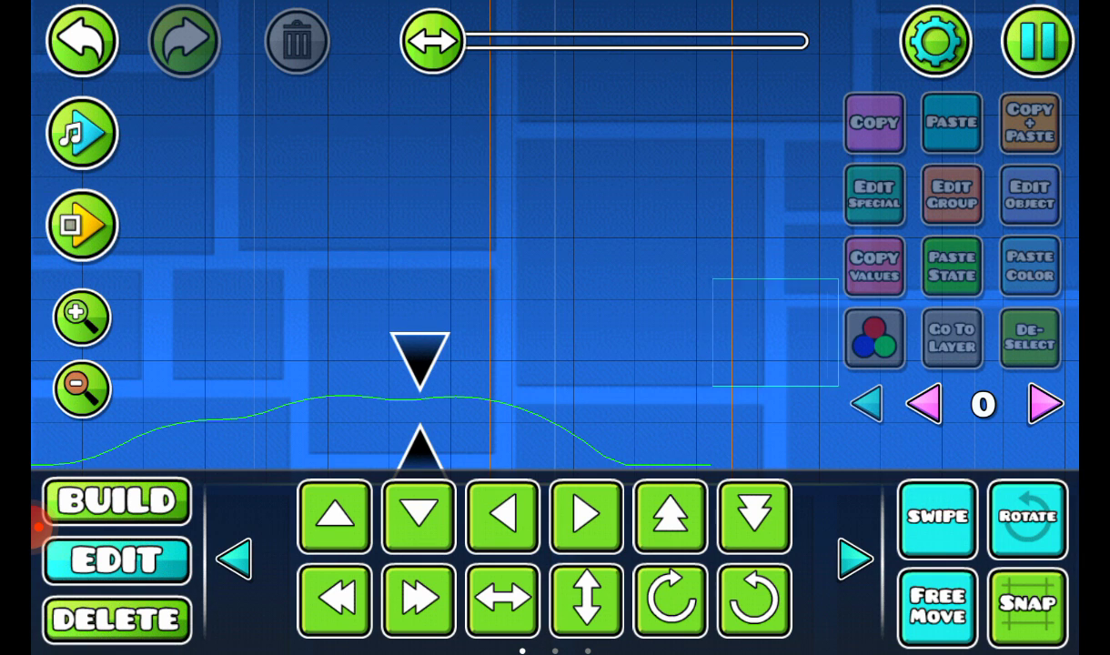
{"action": "left_click_drag", "start_coordinate": [546, 273], "coordinate": [648, 182]}
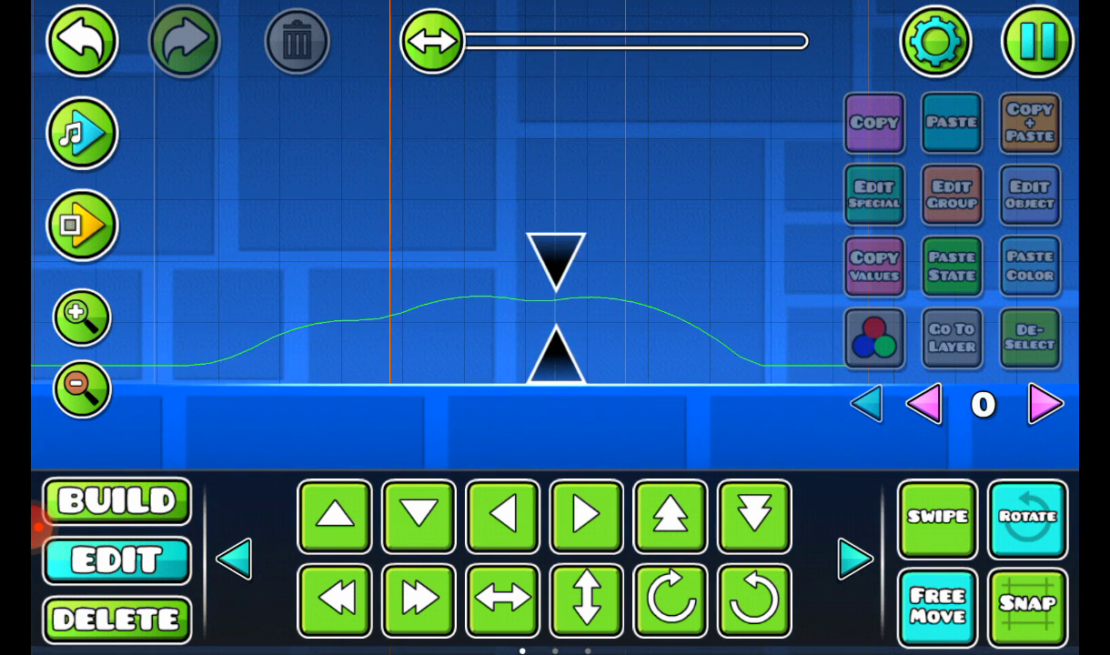
{"action": "left_click", "coordinate": [82, 225]}
{"action": "left_click", "coordinate": [82, 225]}
{"action": "left_click", "coordinate": [82, 225]}
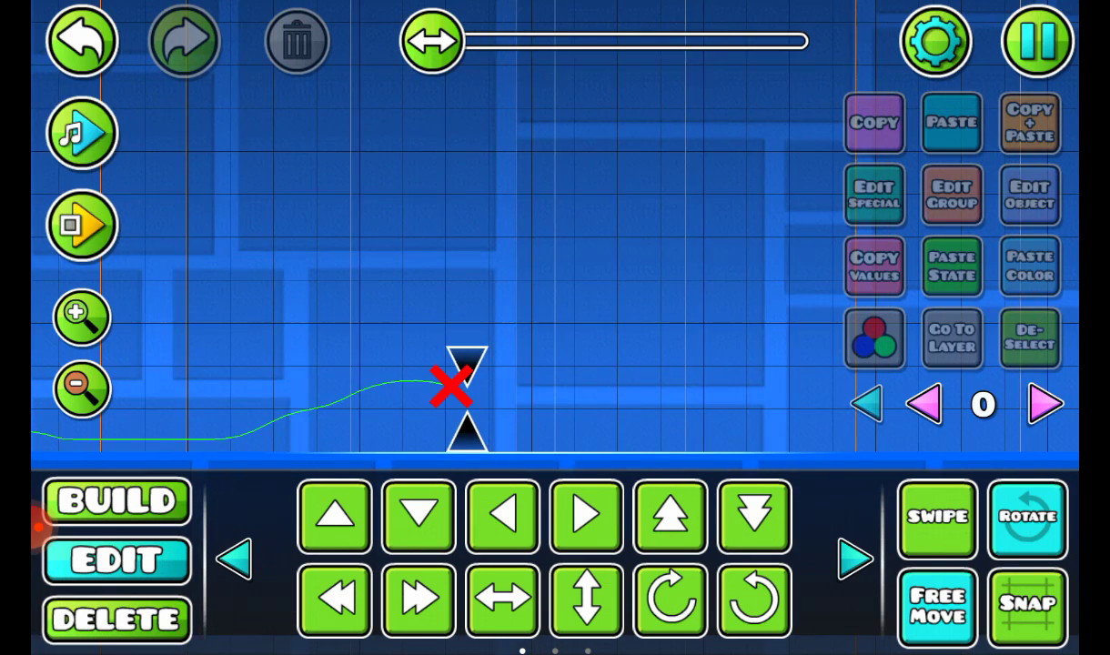
{"action": "left_click", "coordinate": [82, 225]}
{"action": "left_click", "coordinate": [82, 225]}
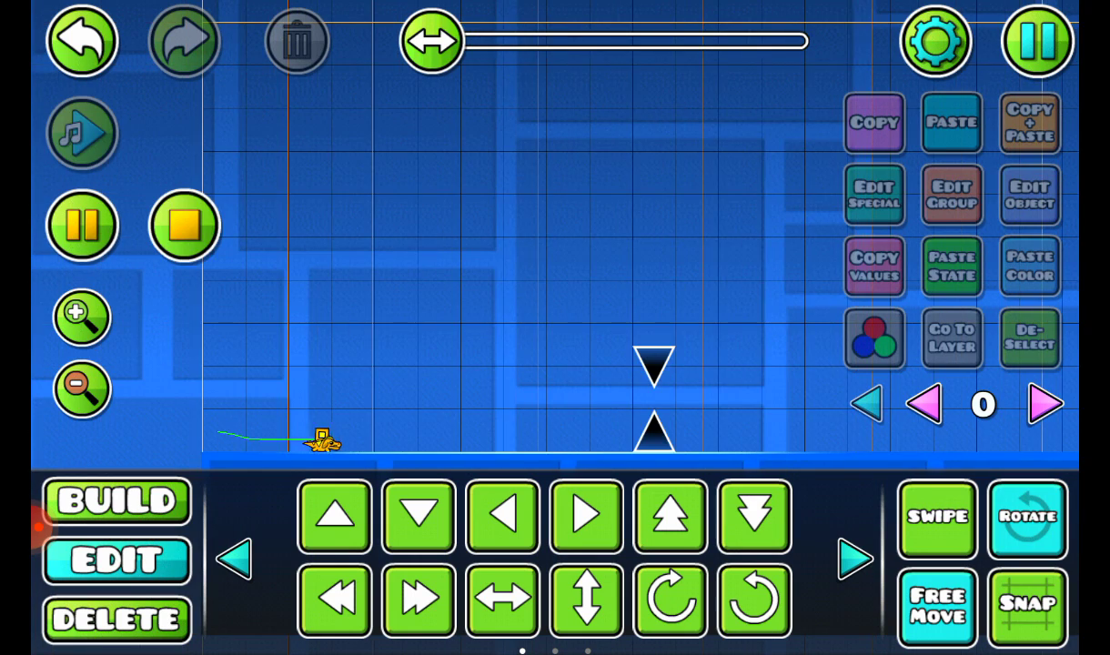
{"action": "left_click", "coordinate": [82, 225]}
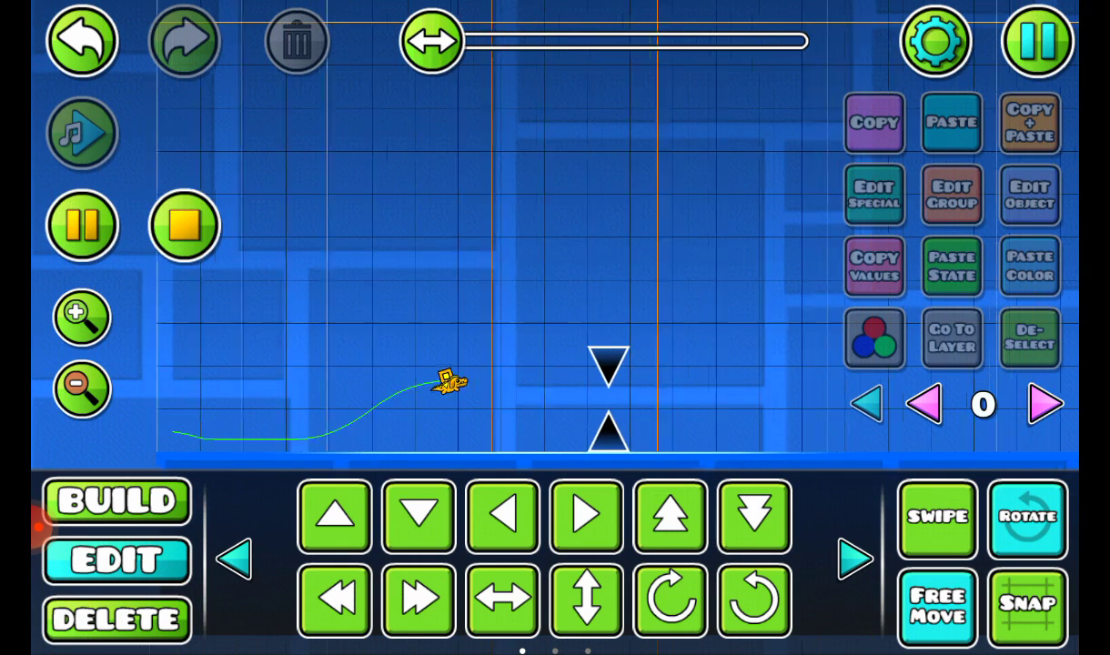
{"action": "left_click", "coordinate": [81, 224]}
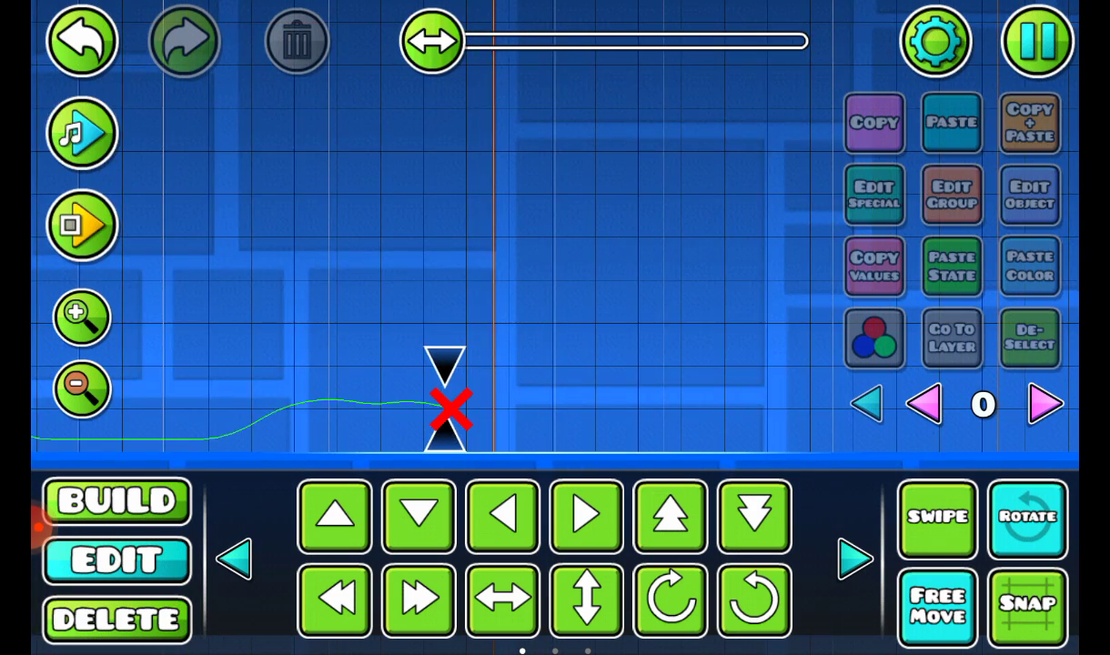
{"action": "key", "text": "Escape"}
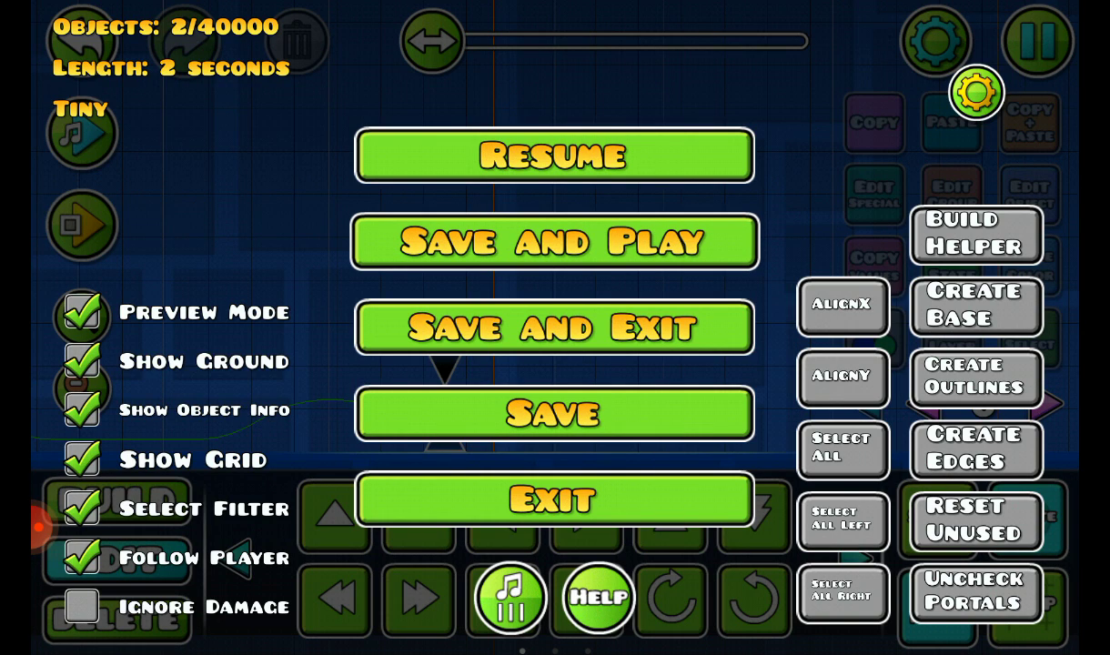
Save and play the level, flying the ship through the spike gap to 100%
{"action": "left_click", "coordinate": [554, 241]}
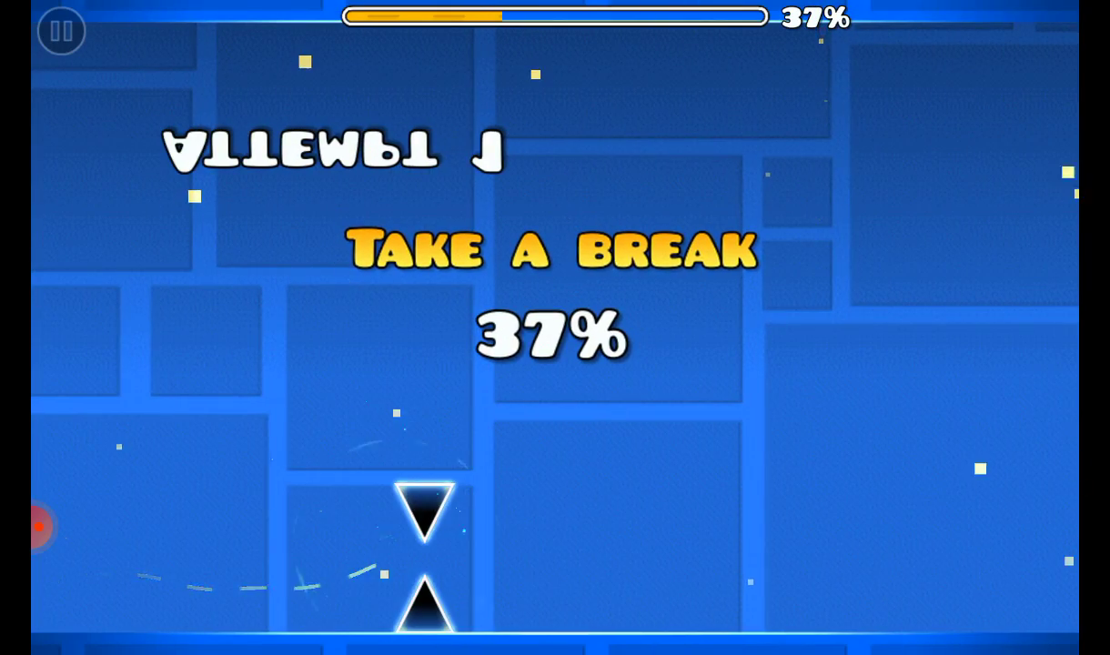
{"action": "key", "text": "space"}
{"action": "key", "text": "space"}
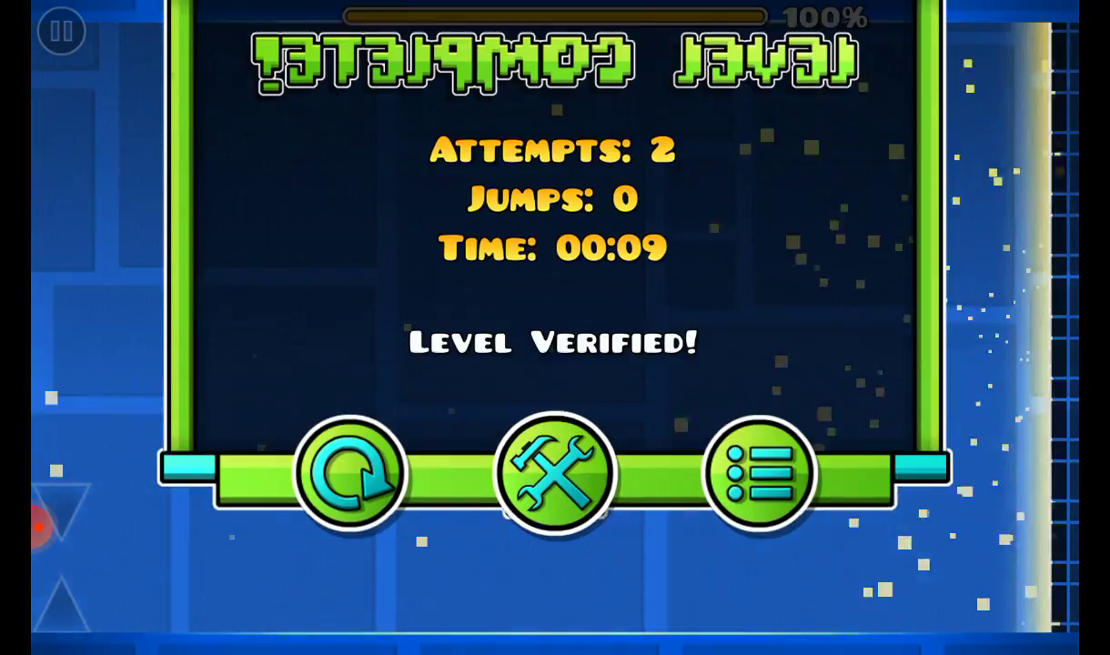
Return to the editor and lower the upside-down spike with Move Down and a drag
{"action": "left_click", "coordinate": [555, 472]}
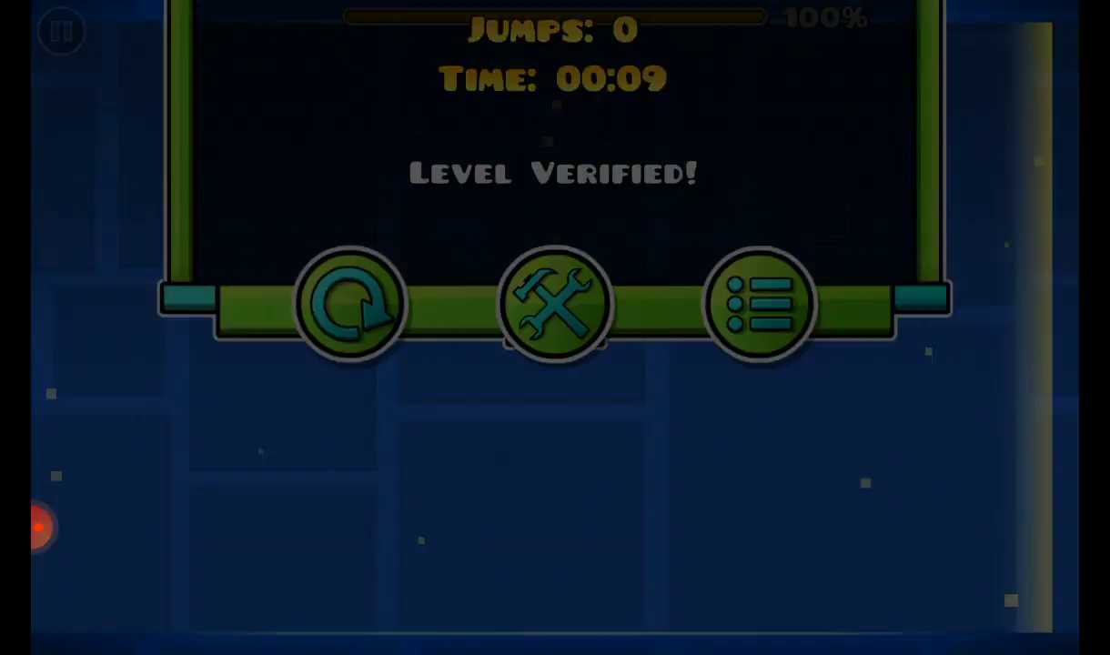
{"action": "left_click", "coordinate": [936, 516]}
{"action": "left_click_drag", "start_coordinate": [400, 364], "coordinate": [532, 145]}
{"action": "left_click", "coordinate": [117, 559]}
{"action": "left_click", "coordinate": [530, 141]}
{"action": "left_click", "coordinate": [418, 515]}
{"action": "left_click_drag", "start_coordinate": [530, 156], "coordinate": [530, 164]}
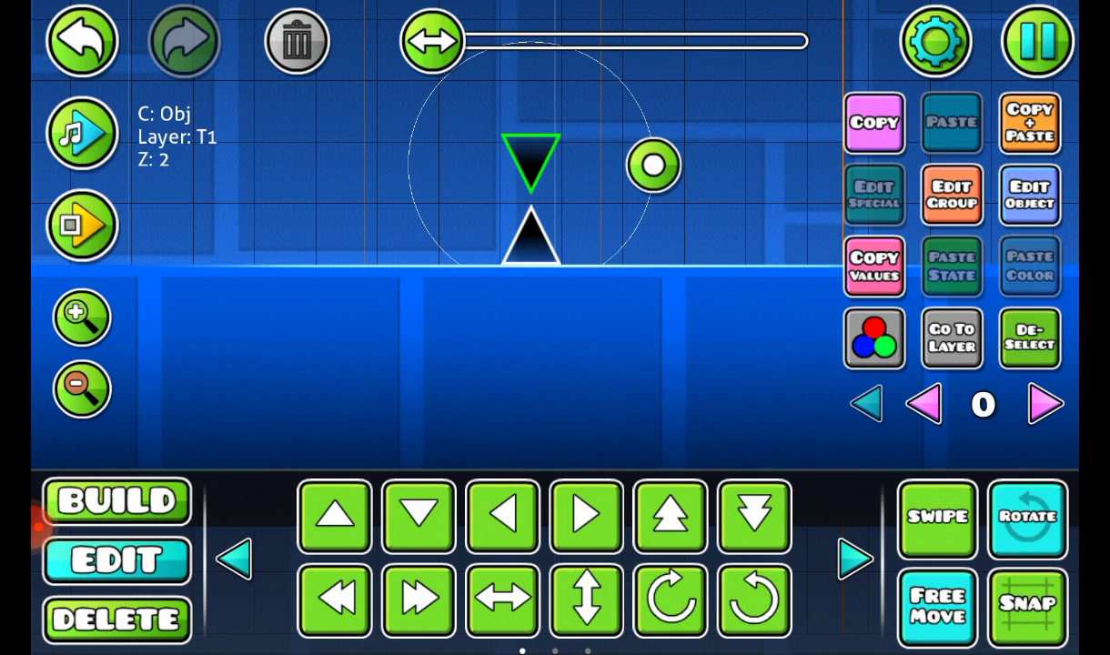
Test-fly the tighter gap, raise the upside-down spike slightly, and reselect it
{"action": "left_click", "coordinate": [82, 224]}
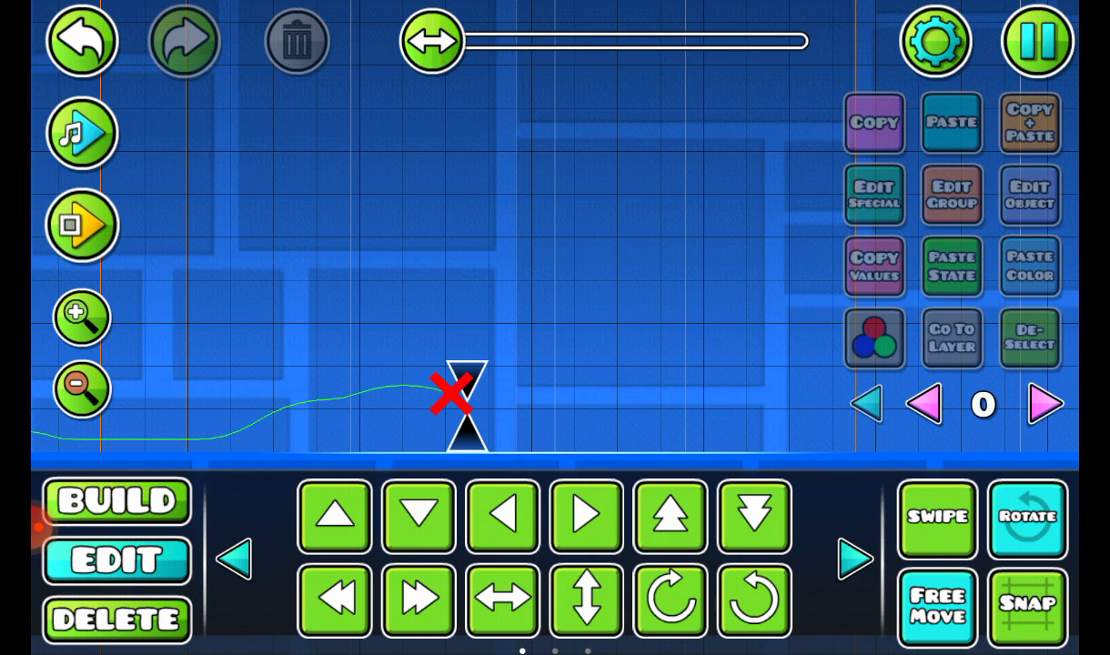
{"action": "left_click", "coordinate": [82, 224]}
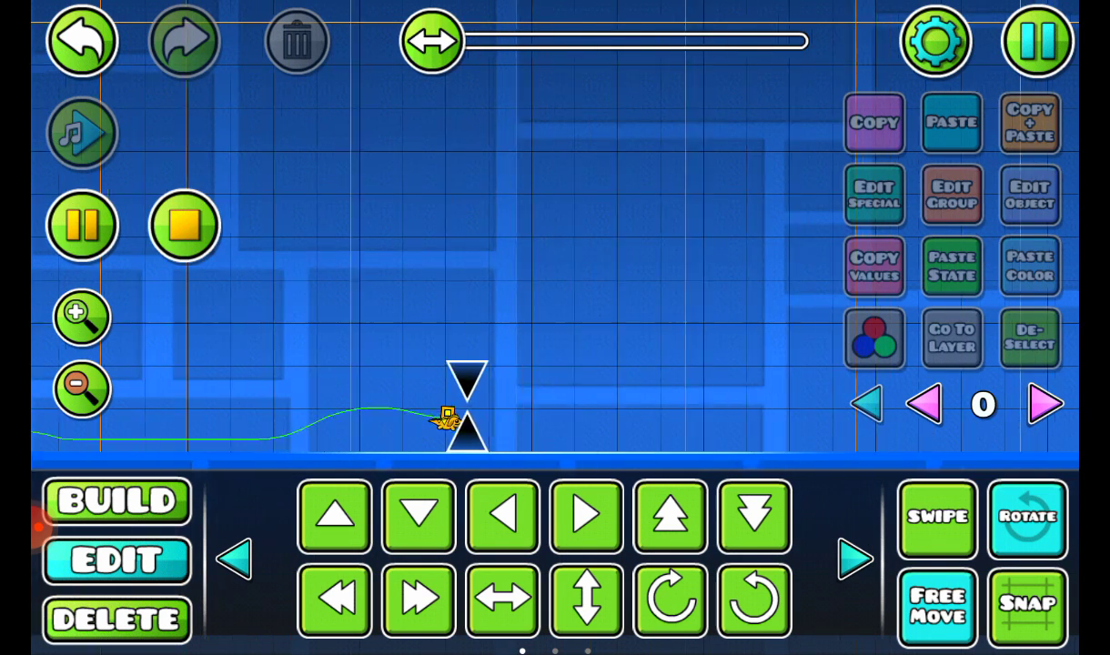
{"action": "left_click_drag", "start_coordinate": [466, 386], "coordinate": [466, 375]}
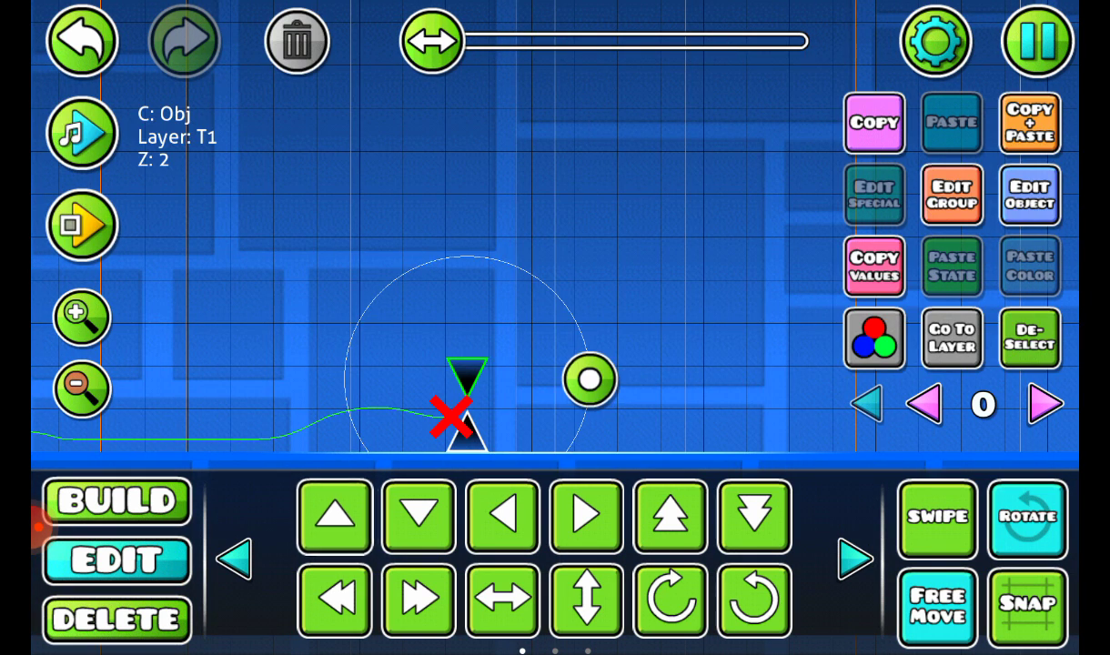
{"action": "left_click", "coordinate": [82, 224]}
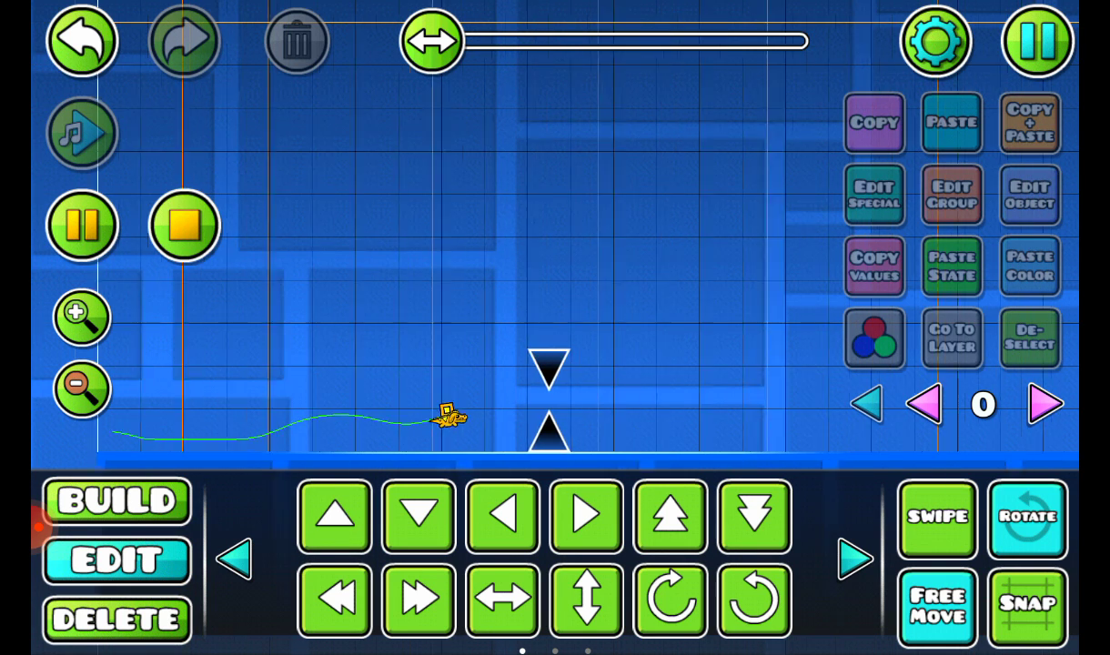
{"action": "left_click", "coordinate": [82, 224]}
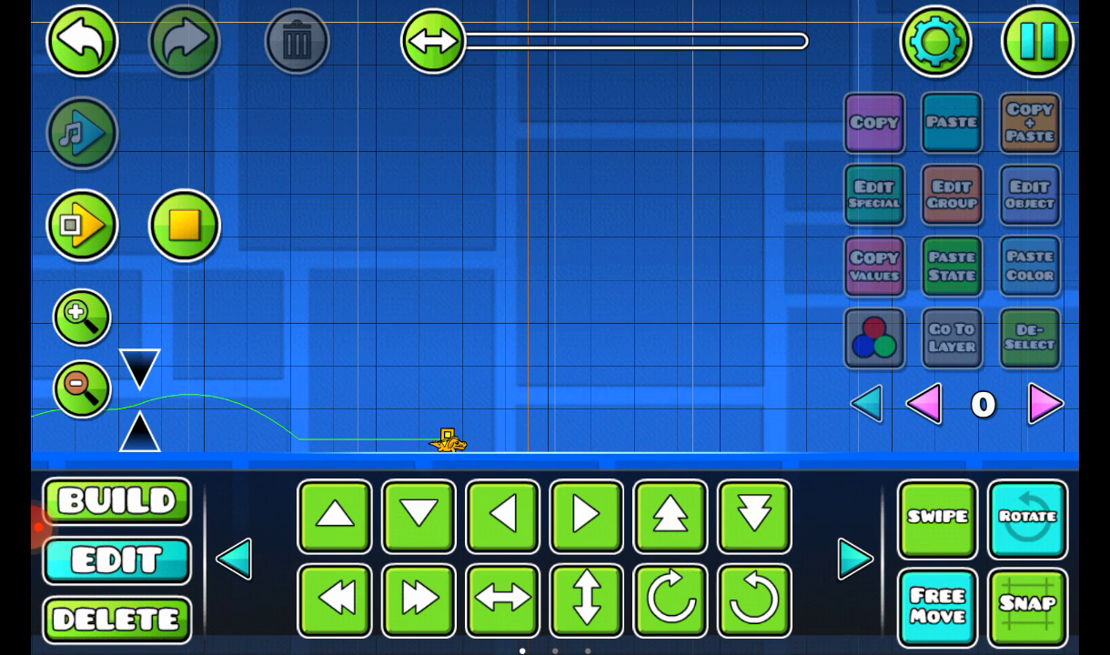
{"action": "left_click", "coordinate": [185, 225]}
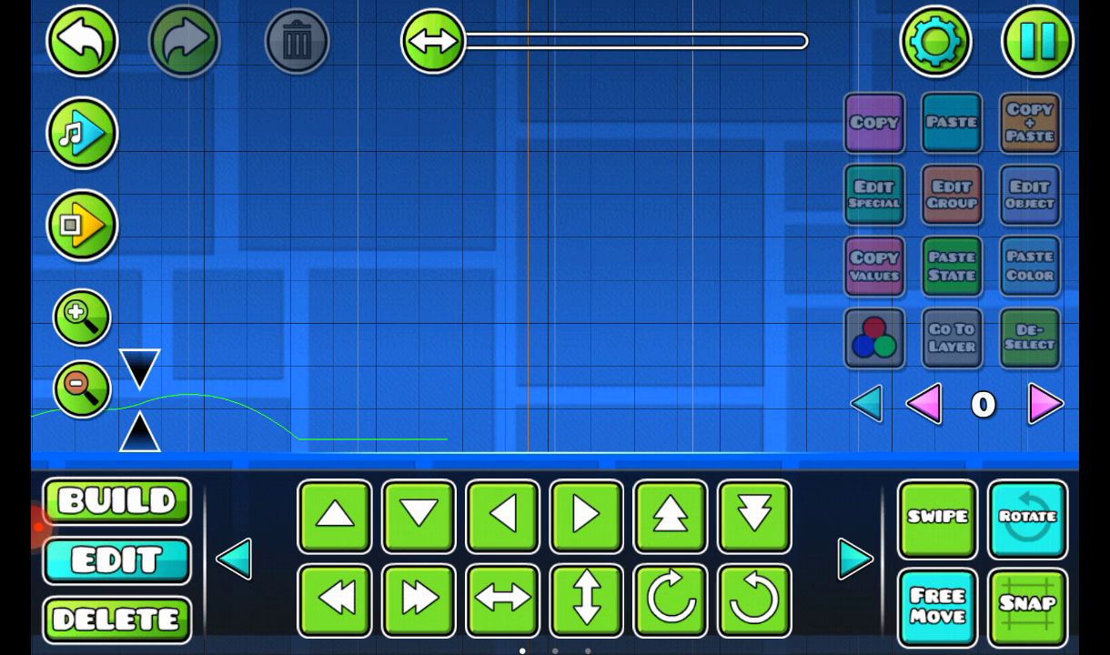
{"action": "left_click", "coordinate": [139, 370]}
Retry the mini ship test run through the gap several times after crashes
{"action": "left_click", "coordinate": [82, 223]}
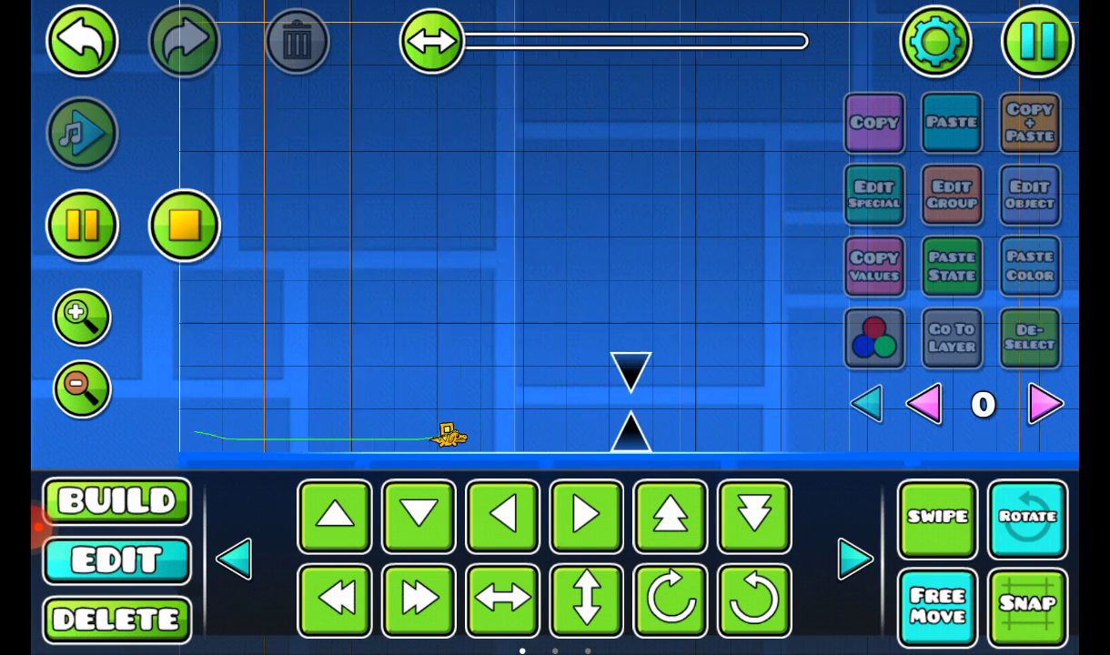
{"action": "left_click", "coordinate": [82, 224]}
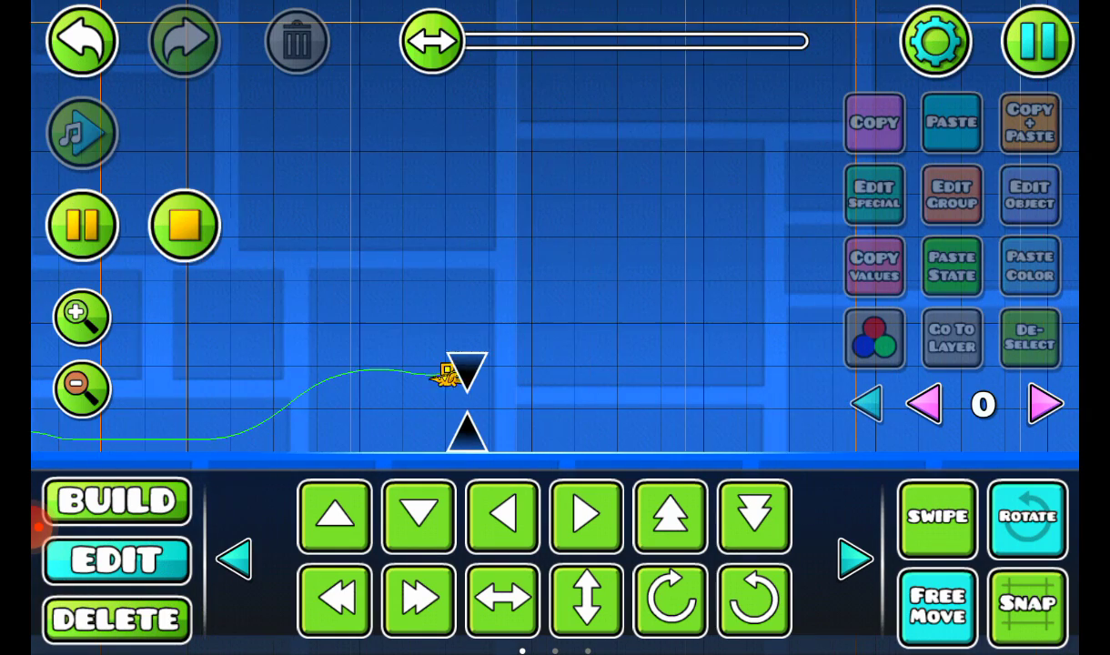
{"action": "left_click", "coordinate": [82, 224]}
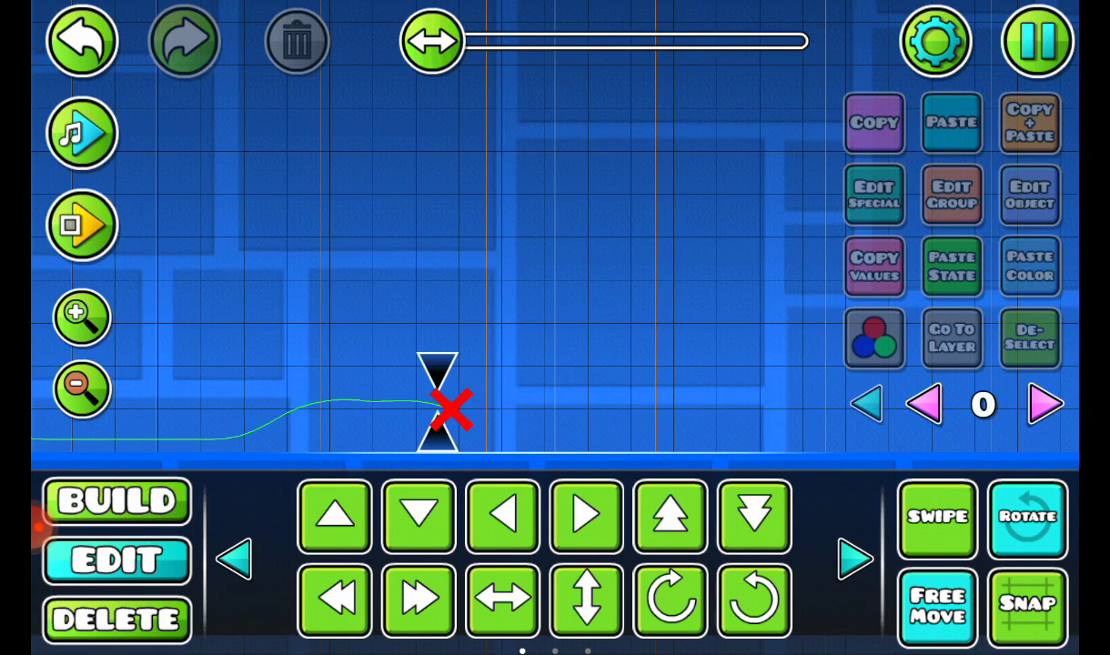
{"action": "left_click", "coordinate": [82, 223]}
{"action": "left_click", "coordinate": [82, 224]}
Playtest the mini ship through the gap, pausing to select and deselect the top spike
{"action": "left_click", "coordinate": [82, 223]}
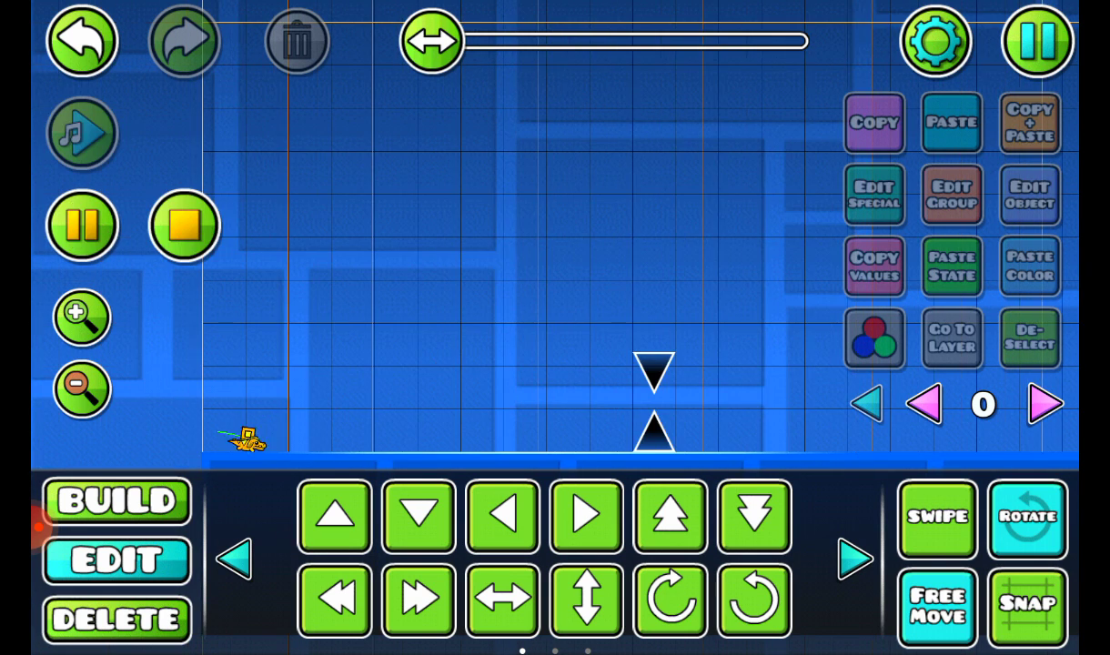
{"action": "left_click", "coordinate": [81, 224]}
{"action": "left_click", "coordinate": [280, 372]}
{"action": "left_click", "coordinate": [1030, 337]}
{"action": "left_click", "coordinate": [82, 224]}
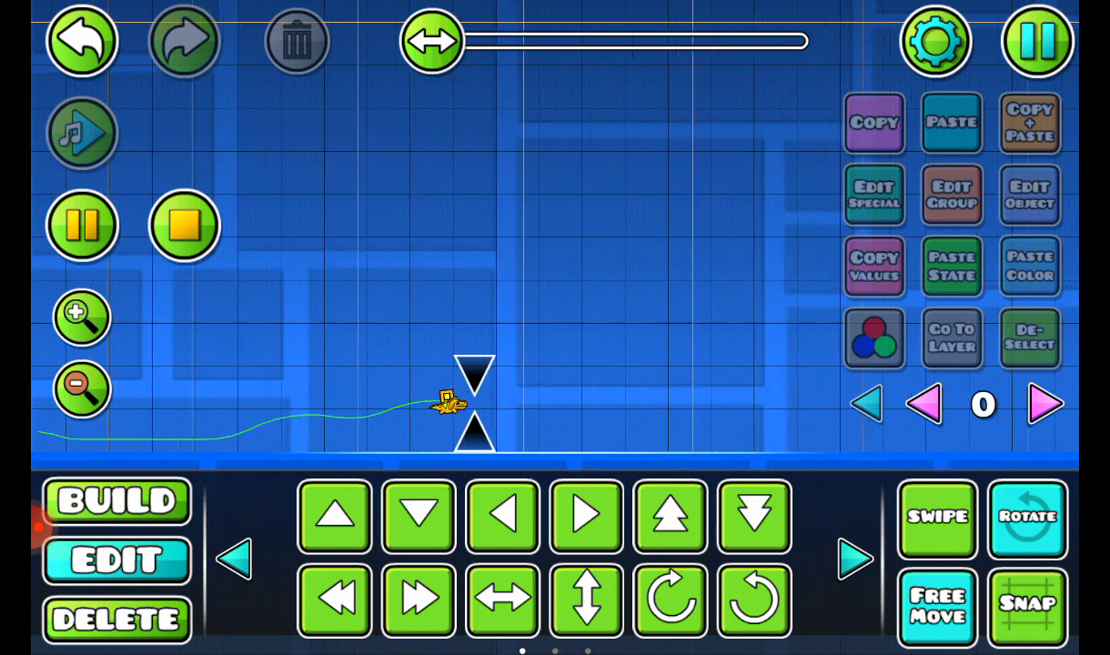
{"action": "left_click", "coordinate": [82, 224]}
{"action": "left_click", "coordinate": [280, 375]}
Run and pause another test past the gap, then select the upper spike
{"action": "left_click", "coordinate": [82, 224]}
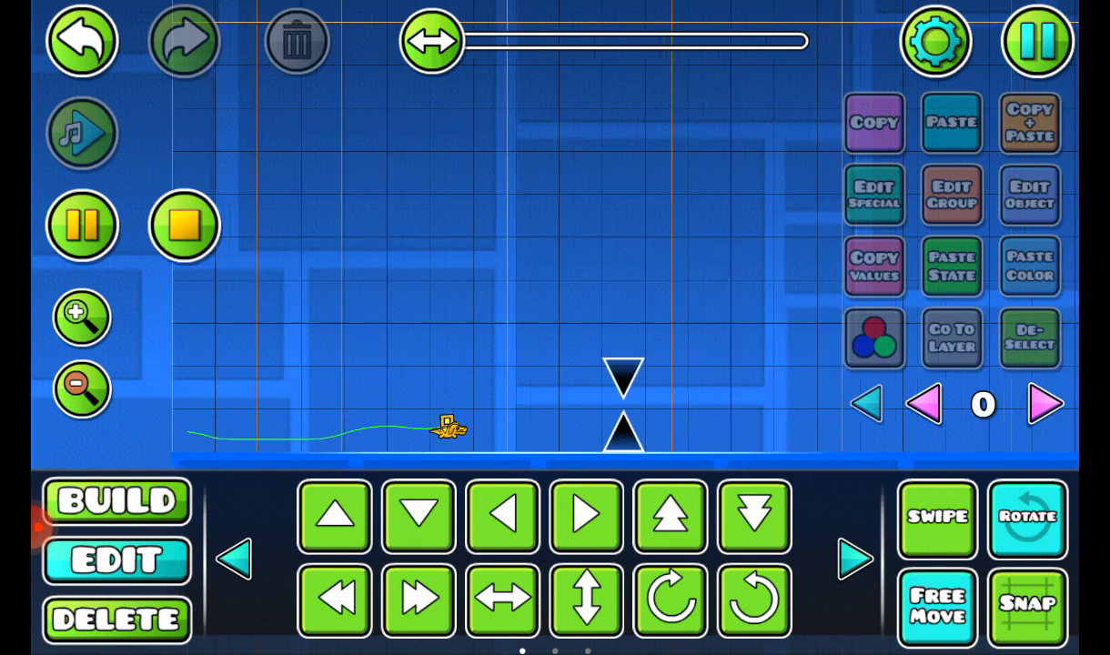
{"action": "left_click", "coordinate": [82, 224]}
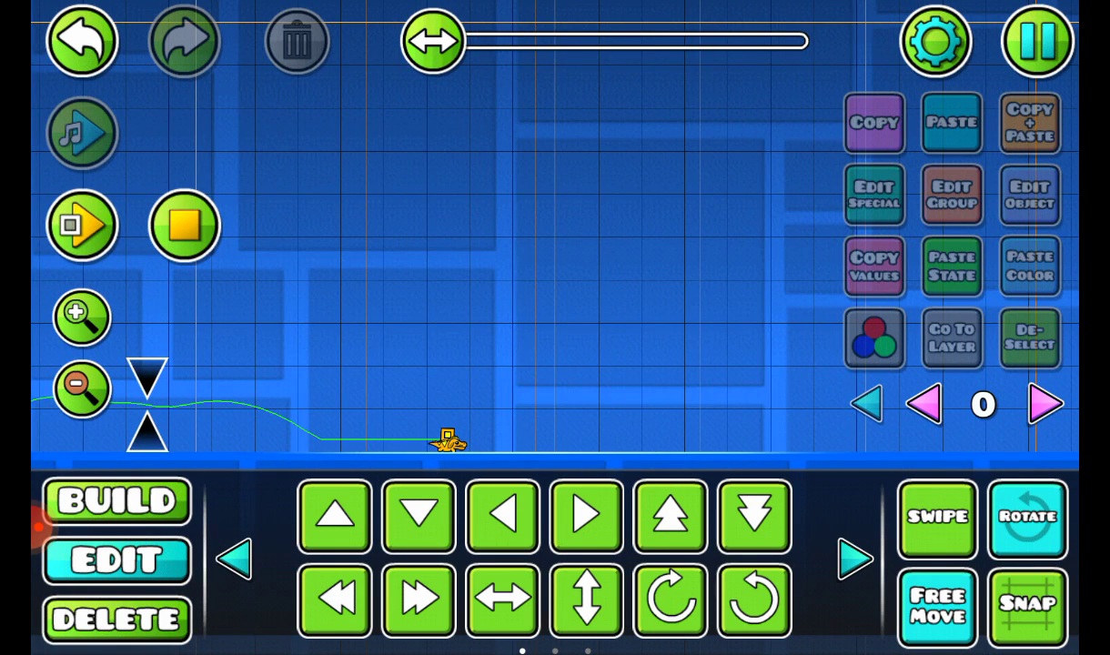
{"action": "left_click", "coordinate": [146, 378]}
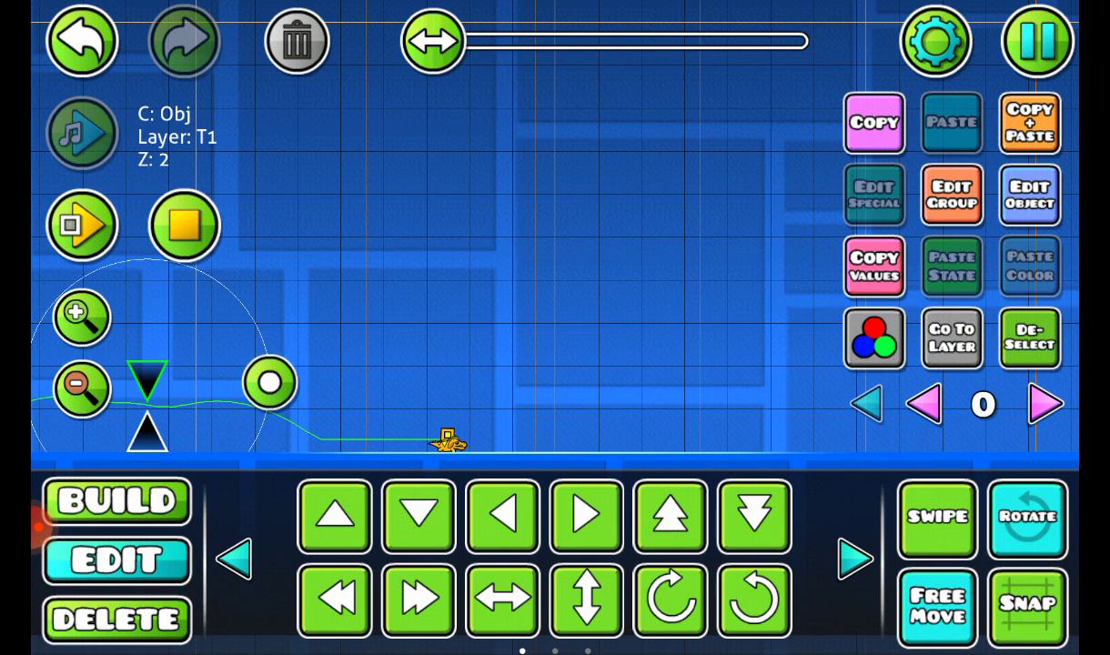
{"action": "left_click", "coordinate": [82, 224]}
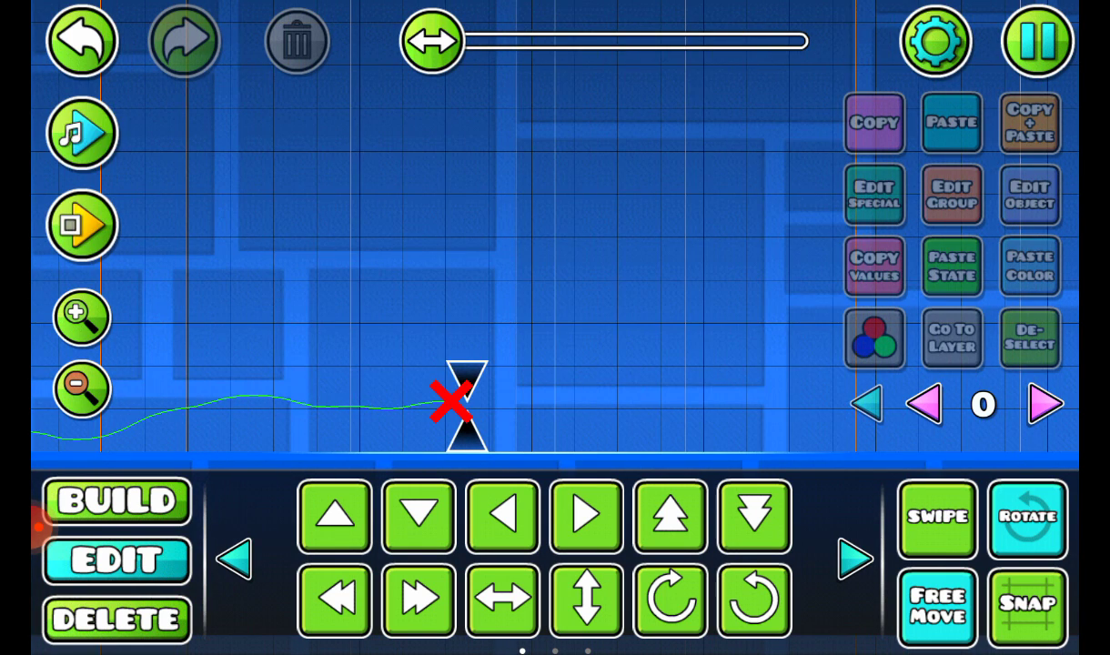
Retry the mini ship flight through the spike gap eight more times
{"action": "left_click", "coordinate": [82, 224]}
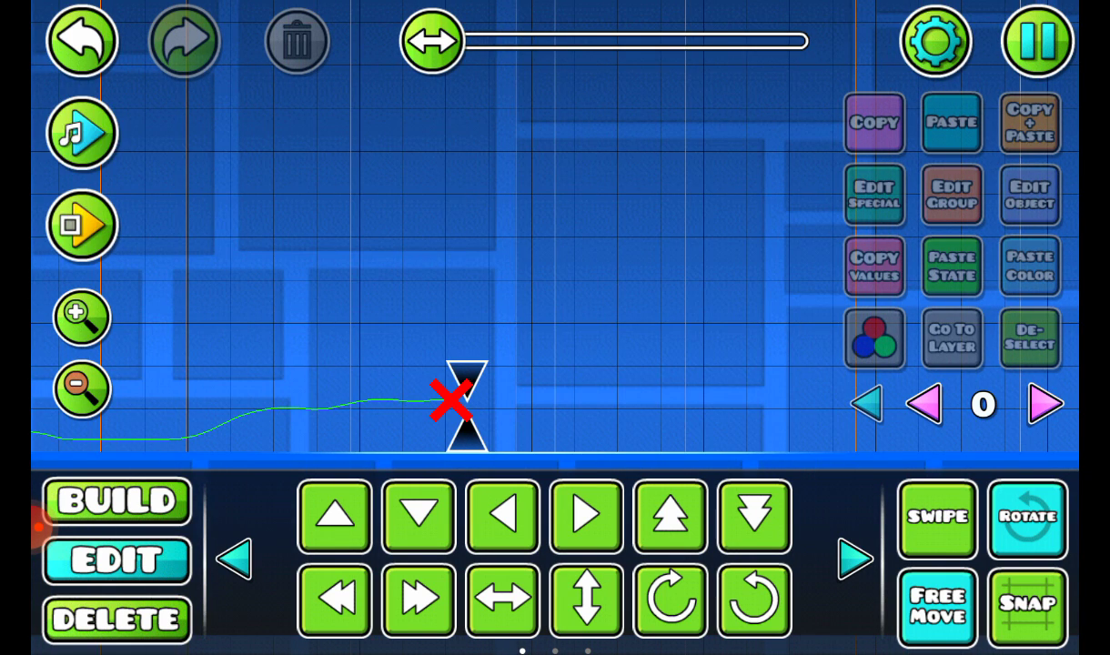
{"action": "left_click", "coordinate": [82, 223]}
{"action": "left_click", "coordinate": [82, 223]}
{"action": "left_click", "coordinate": [82, 224]}
{"action": "left_click", "coordinate": [81, 223]}
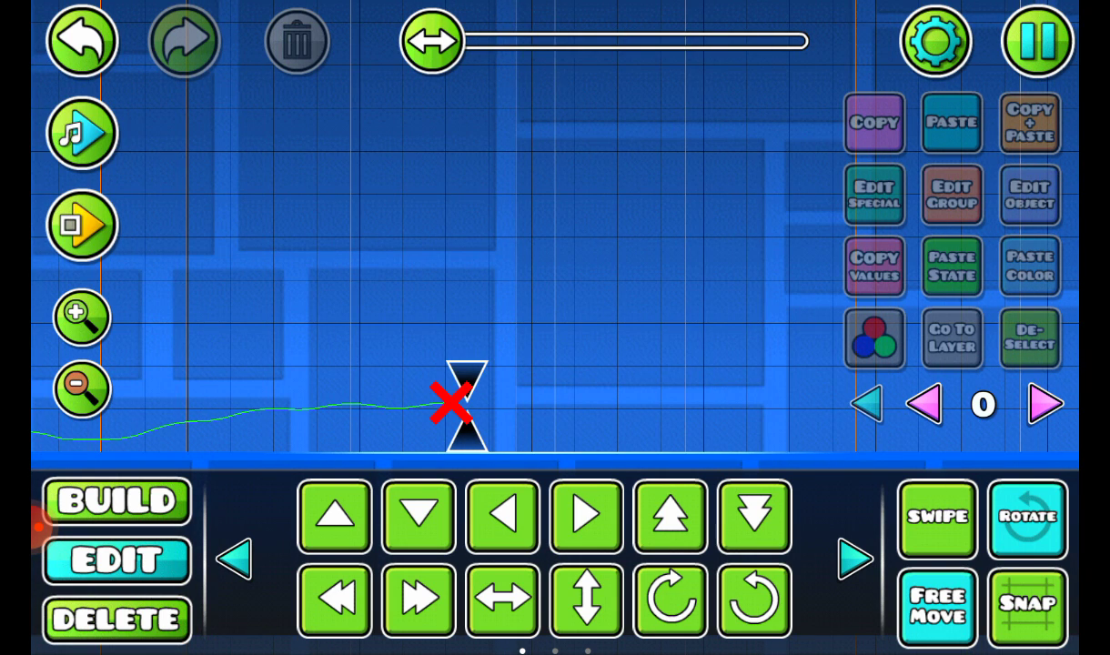
{"action": "left_click", "coordinate": [82, 224]}
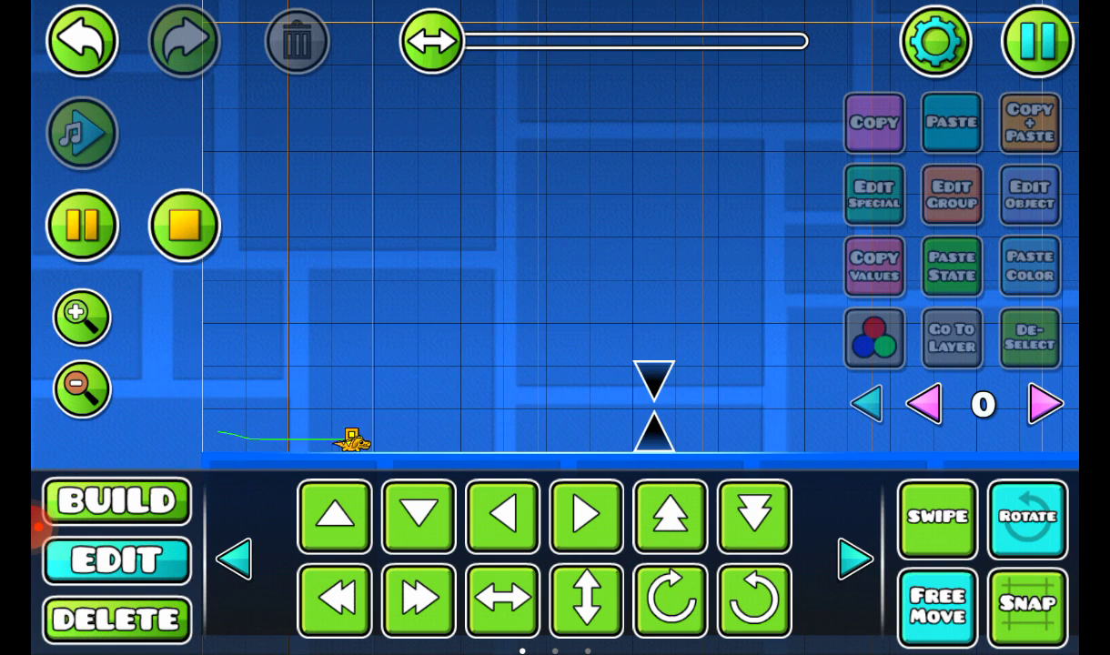
{"action": "left_click", "coordinate": [82, 223]}
{"action": "left_click", "coordinate": [82, 224]}
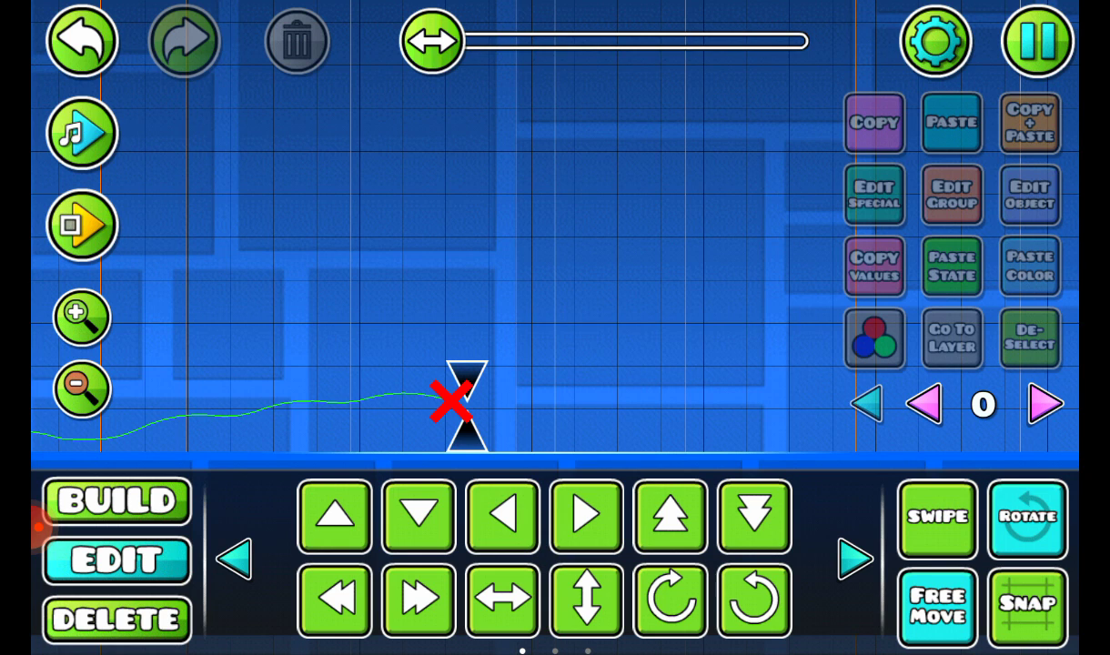
Switch to Build mode and open the editor pause menu and level settings
{"action": "left_click", "coordinate": [116, 500]}
{"action": "left_click", "coordinate": [1036, 40]}
{"action": "left_click", "coordinate": [554, 154]}
{"action": "left_click", "coordinate": [935, 40]}
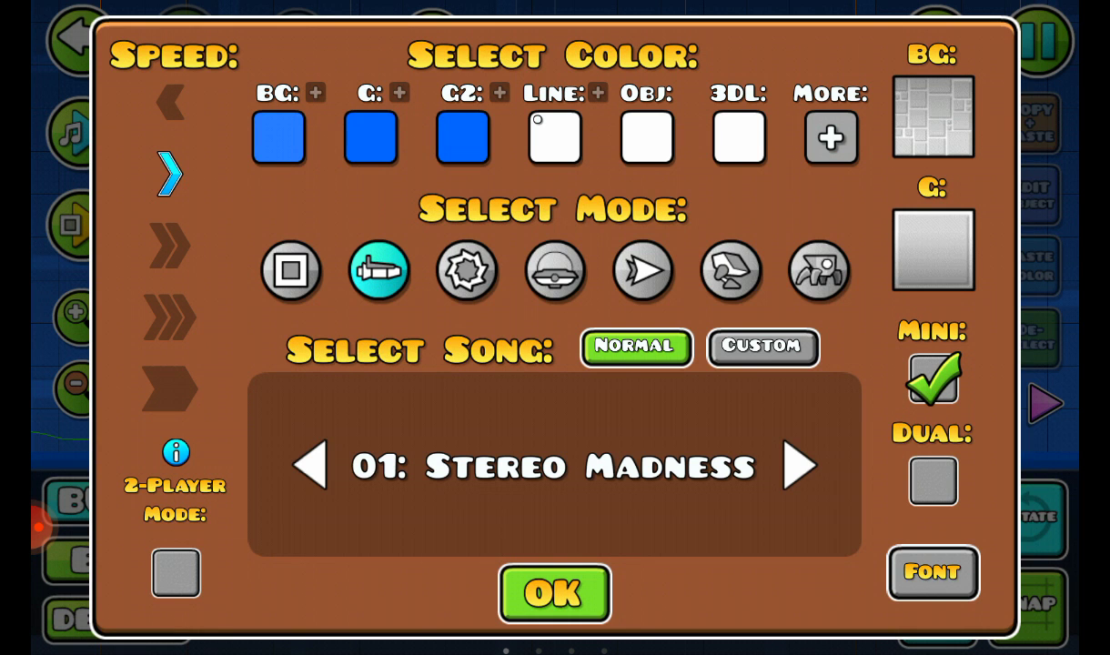
Set the starting mode to wave, then change it to robot
{"action": "left_click", "coordinate": [643, 269]}
{"action": "left_click", "coordinate": [554, 593]}
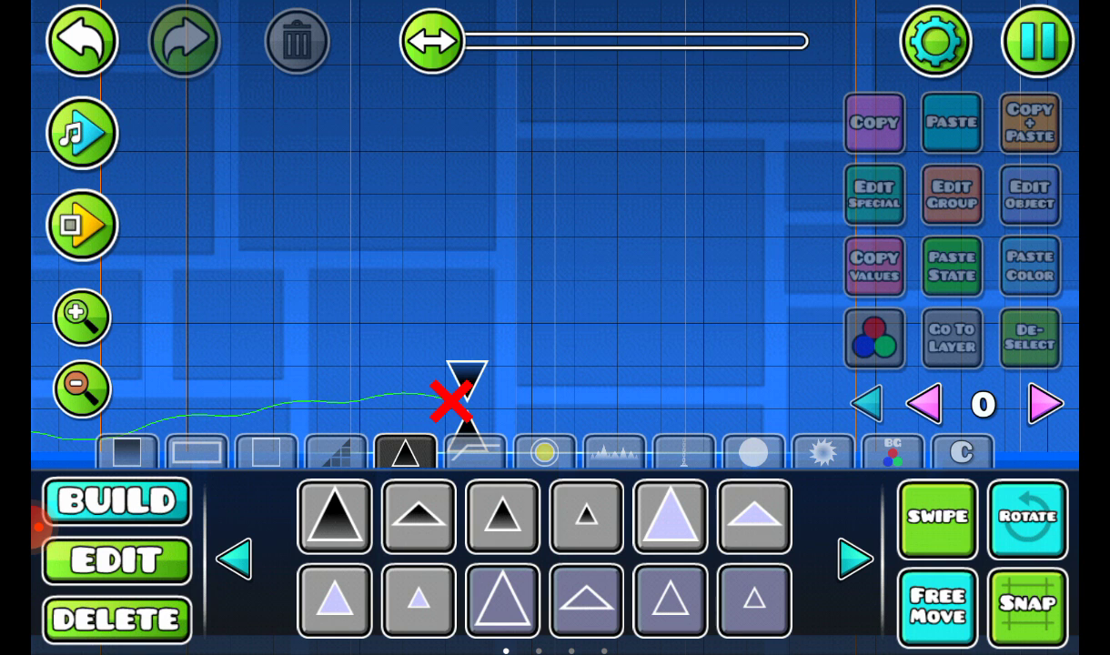
{"action": "left_click", "coordinate": [935, 40]}
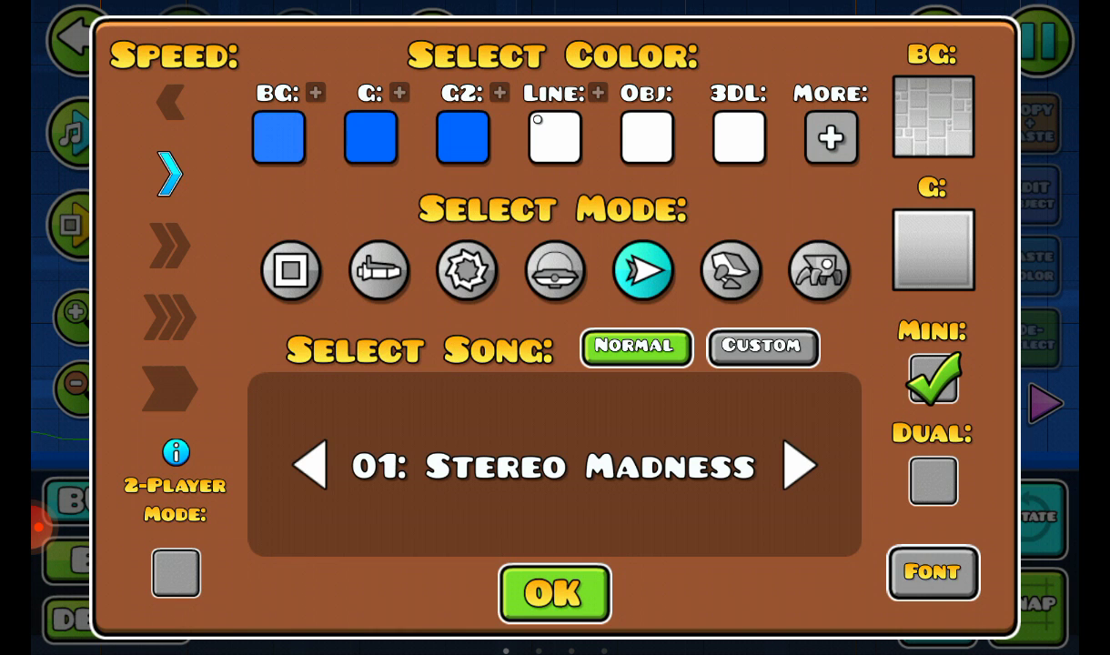
{"action": "left_click", "coordinate": [730, 269]}
{"action": "left_click", "coordinate": [554, 593]}
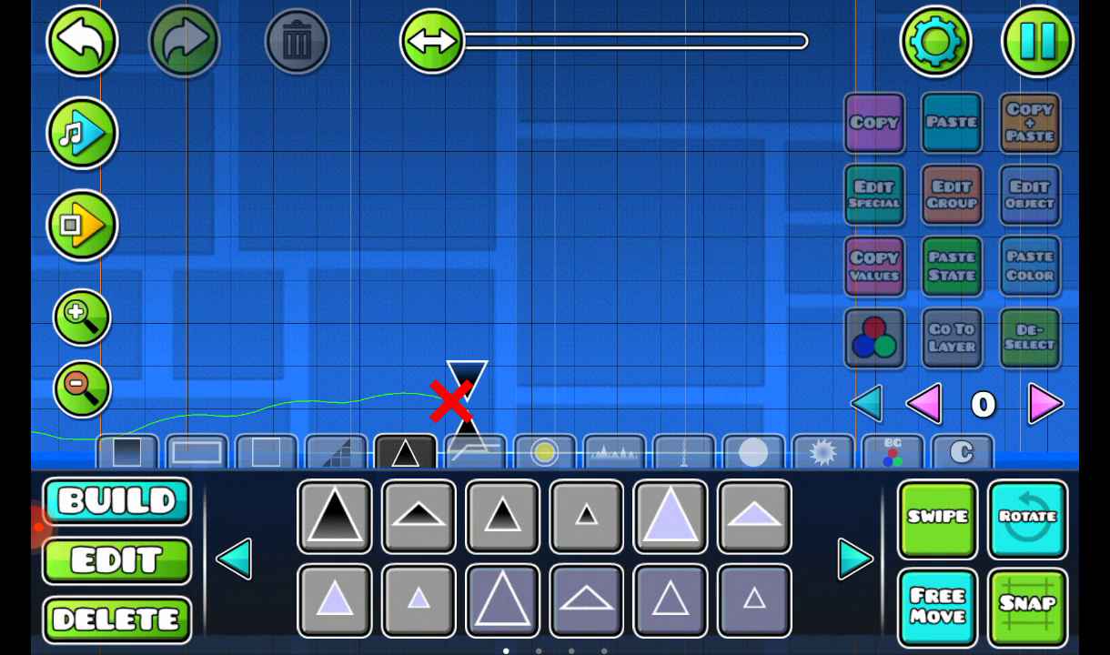
Change the starting mode once more, then pan to the gap and switch to Delete
{"action": "left_click", "coordinate": [935, 40]}
{"action": "left_click", "coordinate": [817, 269]}
{"action": "left_click_drag", "start_coordinate": [455, 273], "coordinate": [641, 137]}
{"action": "left_click", "coordinate": [116, 618]}
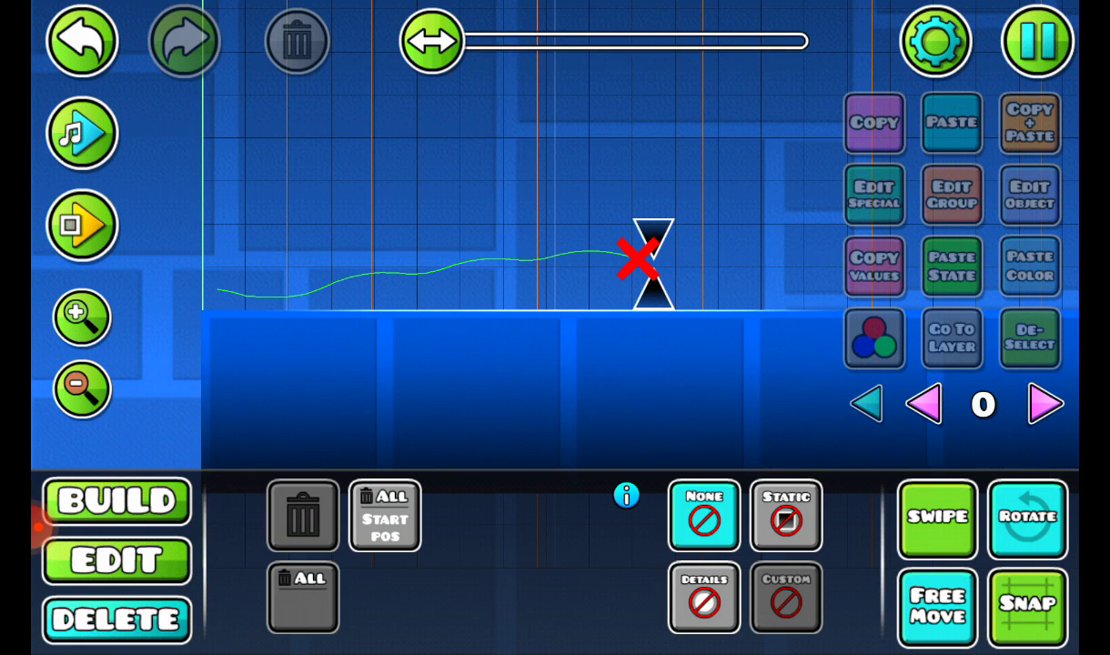
In Edit mode, test-run the sideways-spike gap, retrying after deaths and then pausing
{"action": "left_click", "coordinate": [116, 559]}
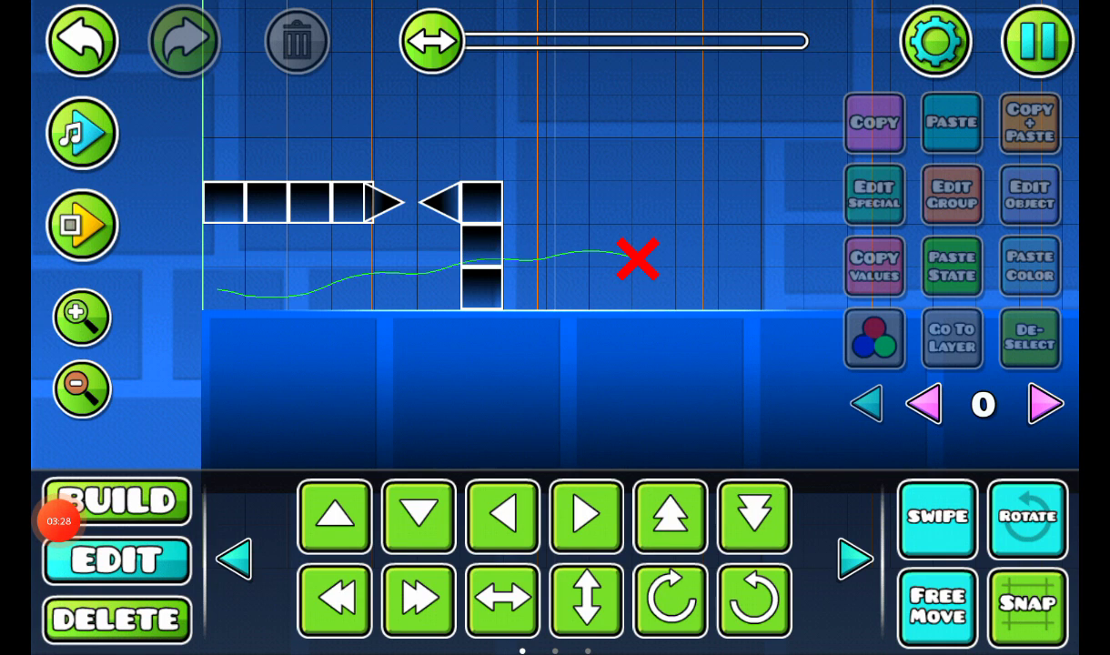
{"action": "left_click", "coordinate": [82, 225]}
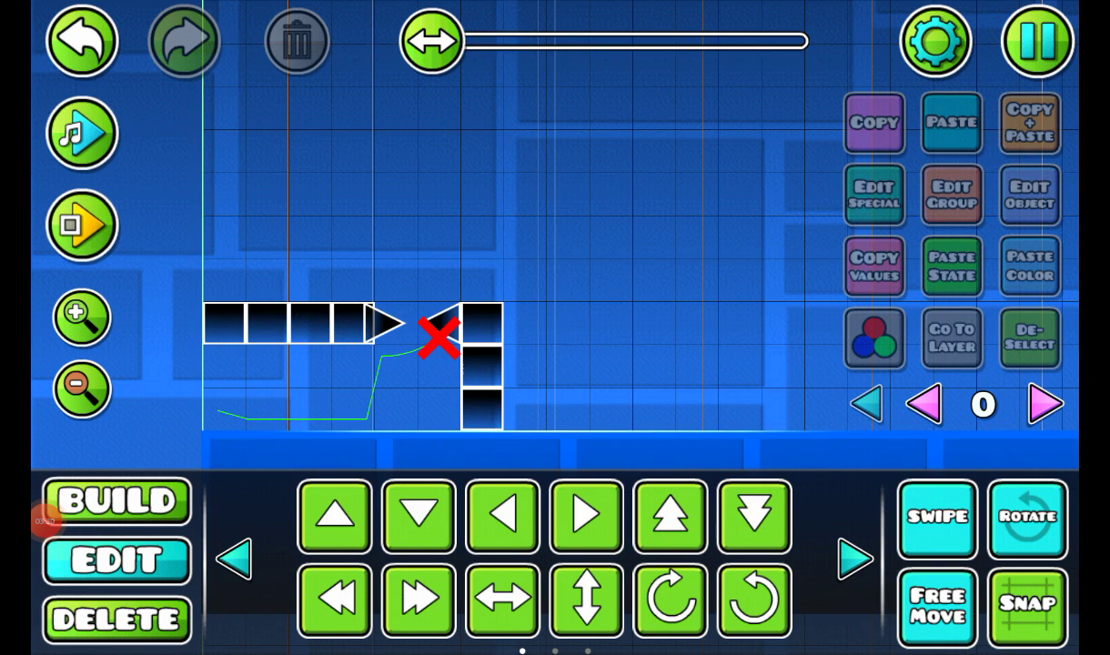
{"action": "left_click", "coordinate": [81, 225]}
{"action": "left_click", "coordinate": [82, 224]}
{"action": "left_click", "coordinate": [82, 224]}
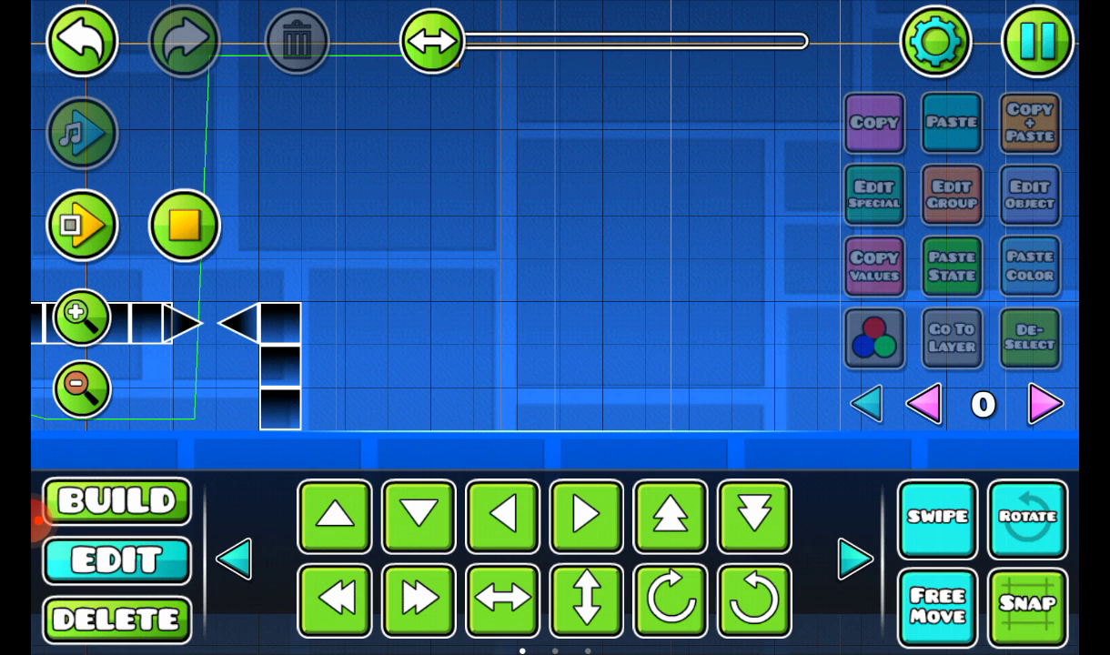
Restart the test, then select the left-facing spike and rotate it slightly
{"action": "left_click", "coordinate": [185, 225]}
{"action": "left_click", "coordinate": [82, 225]}
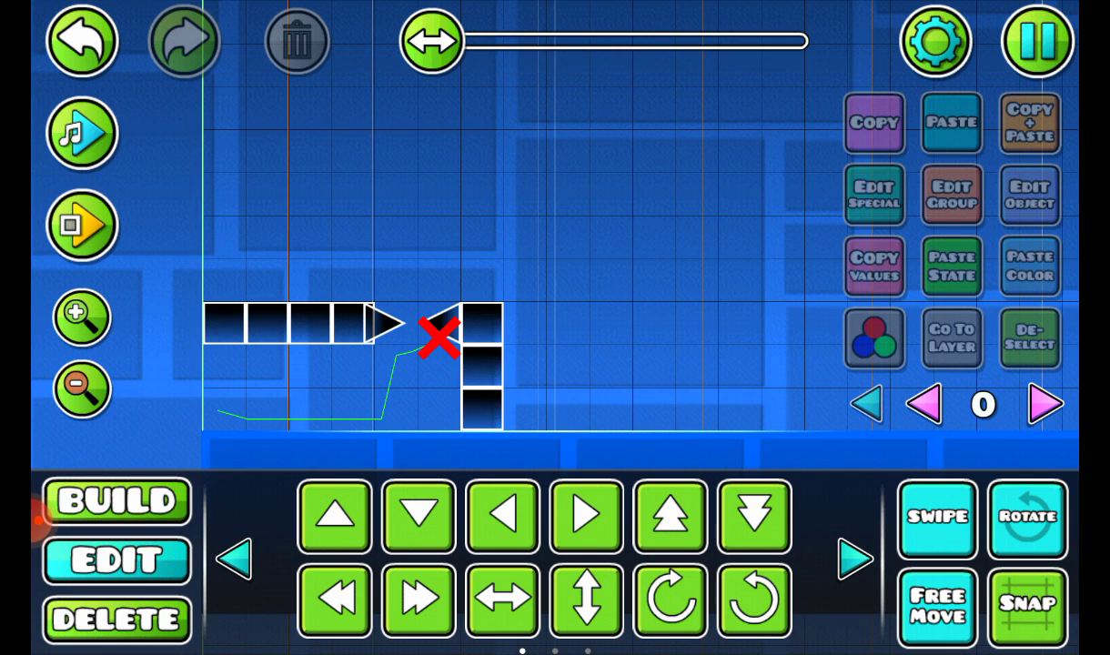
{"action": "left_click", "coordinate": [441, 320]}
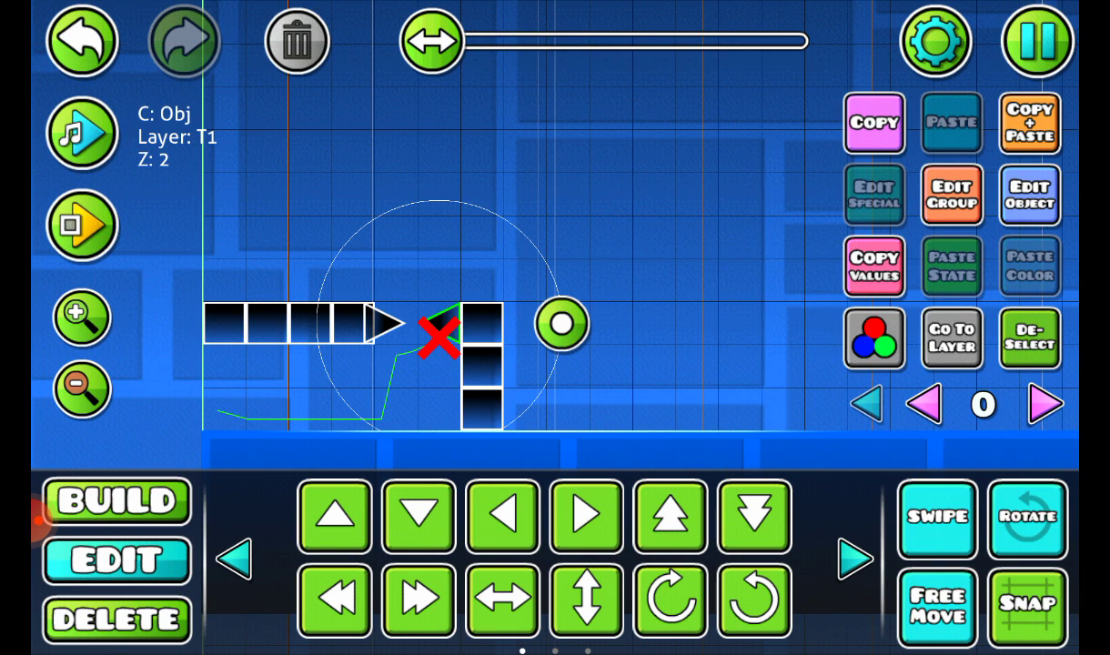
{"action": "left_click_drag", "start_coordinate": [561, 323], "coordinate": [559, 325]}
Run several more tests through the gap, then pause and stop
{"action": "left_click", "coordinate": [82, 224]}
{"action": "left_click", "coordinate": [81, 225]}
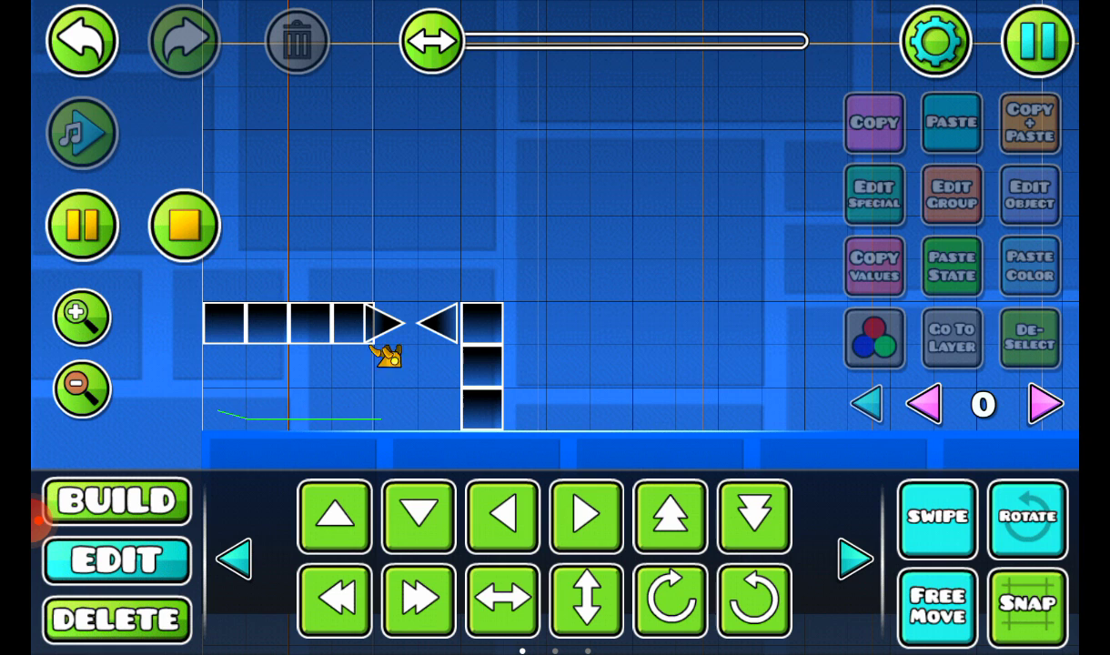
{"action": "left_click", "coordinate": [81, 225]}
{"action": "left_click", "coordinate": [82, 225]}
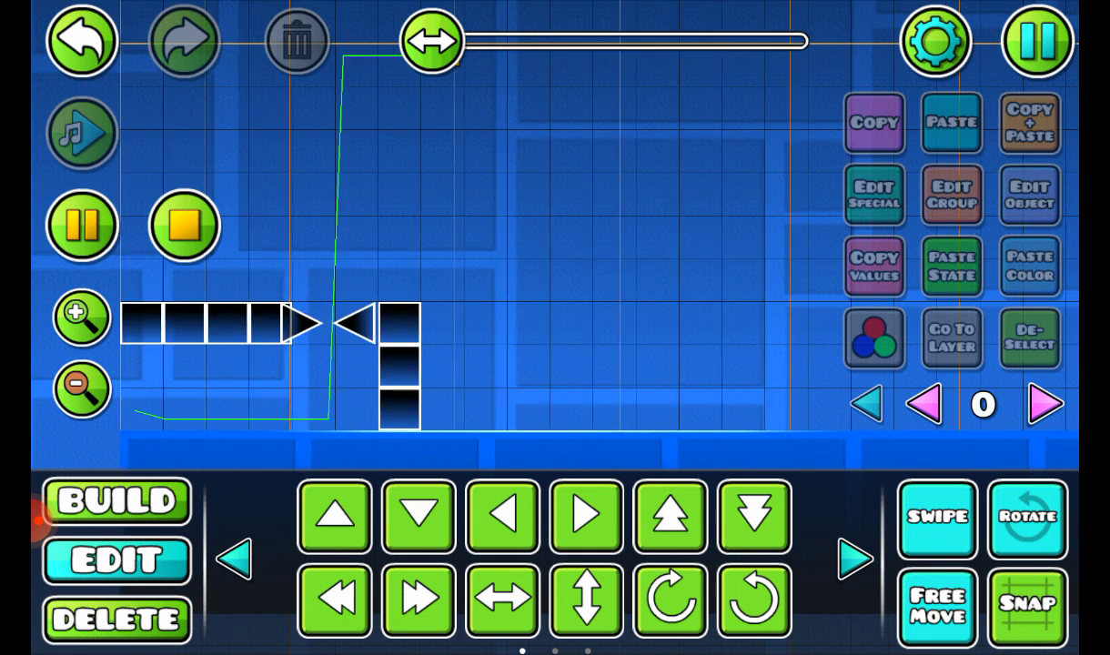
{"action": "left_click", "coordinate": [82, 224]}
{"action": "left_click", "coordinate": [185, 224]}
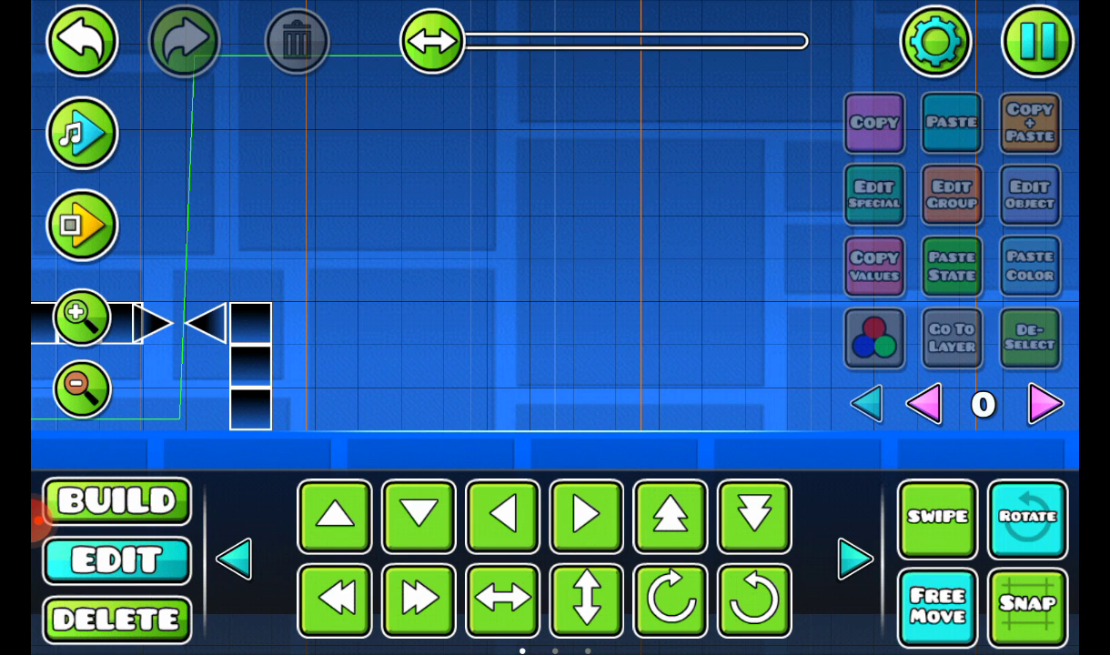
Turn off swipe, select the left-facing spike, and restart test runs after crashes
{"action": "left_click", "coordinate": [936, 515]}
{"action": "left_click_drag", "start_coordinate": [364, 227], "coordinate": [595, 227]}
{"action": "left_click", "coordinate": [438, 312]}
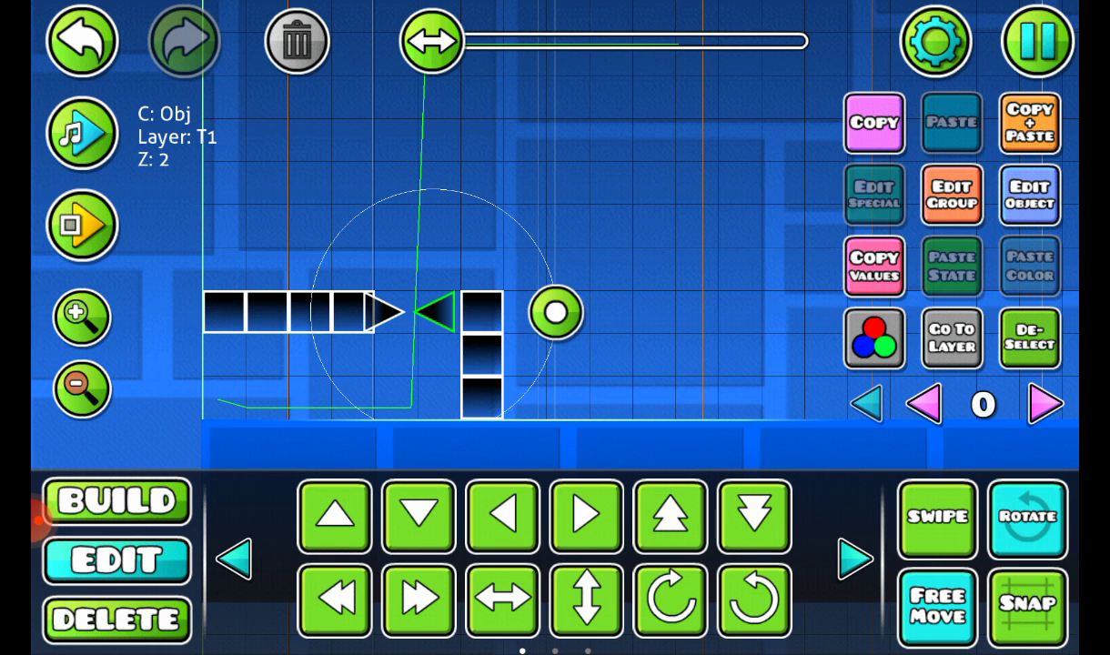
{"action": "left_click", "coordinate": [82, 225]}
{"action": "left_click", "coordinate": [82, 224]}
{"action": "left_click", "coordinate": [81, 224]}
Pause and stop the run, then select the left-facing spike
{"action": "left_click", "coordinate": [582, 227]}
{"action": "left_click", "coordinate": [81, 224]}
{"action": "left_click", "coordinate": [185, 225]}
{"action": "left_click", "coordinate": [239, 322]}
Run two more tests, pausing to select the spike for adjustment
{"action": "left_click", "coordinate": [82, 225]}
{"action": "left_click", "coordinate": [82, 224]}
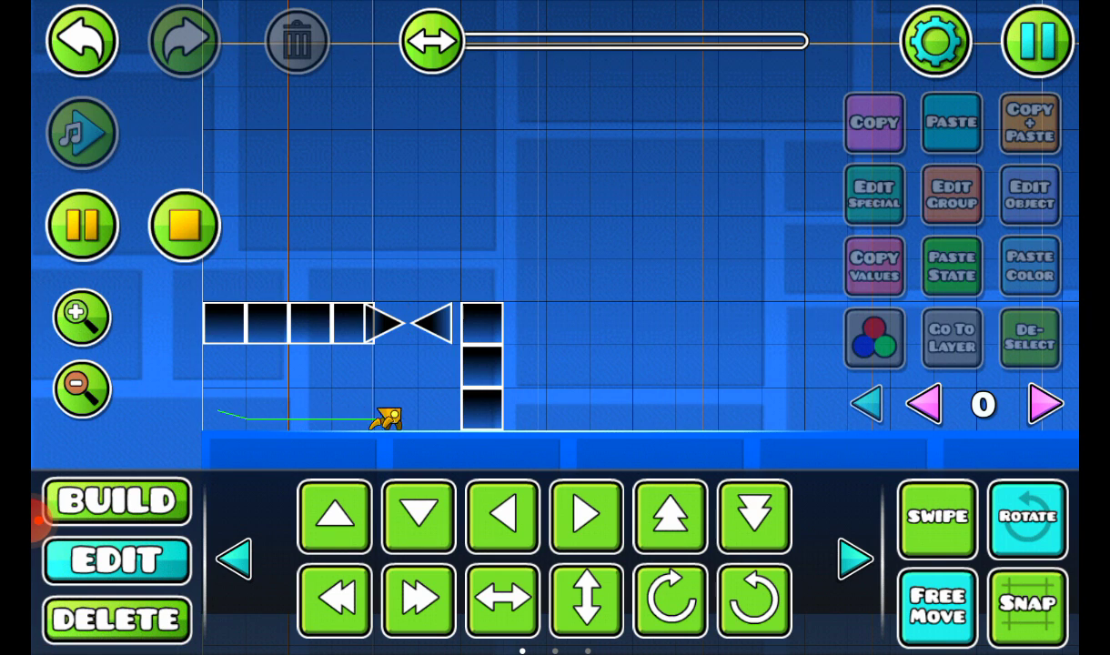
{"action": "left_click", "coordinate": [582, 228]}
{"action": "left_click", "coordinate": [82, 224]}
{"action": "left_click", "coordinate": [260, 323]}
Resume and restart after crashing, then pause and select the left-pointing spike
{"action": "left_click", "coordinate": [81, 225]}
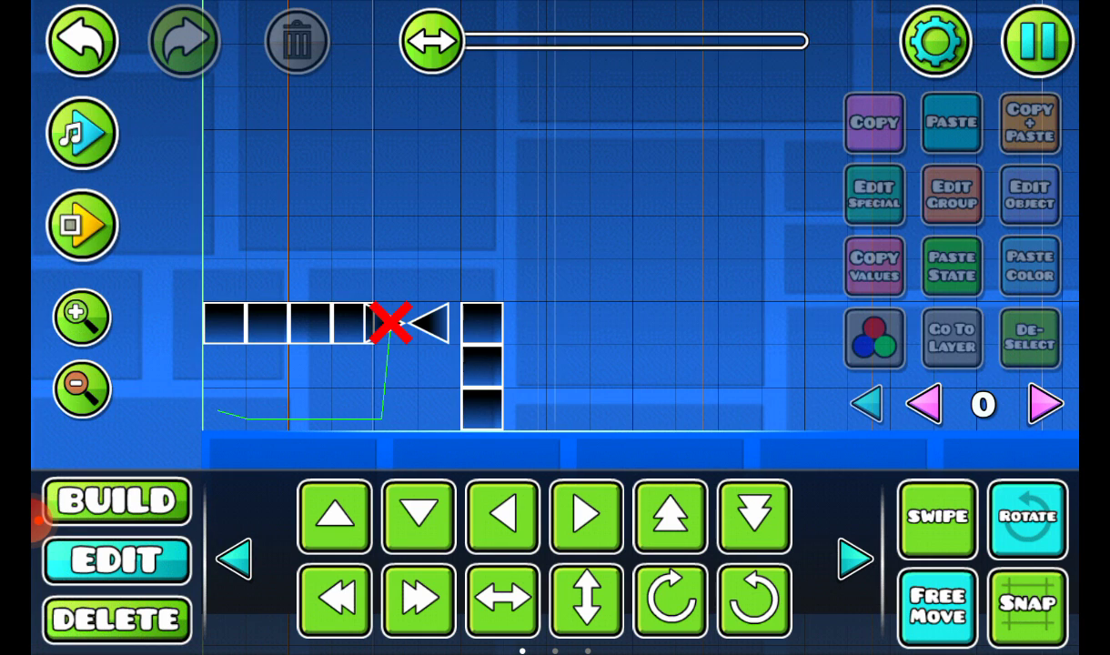
{"action": "left_click", "coordinate": [82, 225]}
{"action": "left_click", "coordinate": [82, 225]}
{"action": "left_click", "coordinate": [582, 228]}
{"action": "left_click", "coordinate": [82, 225]}
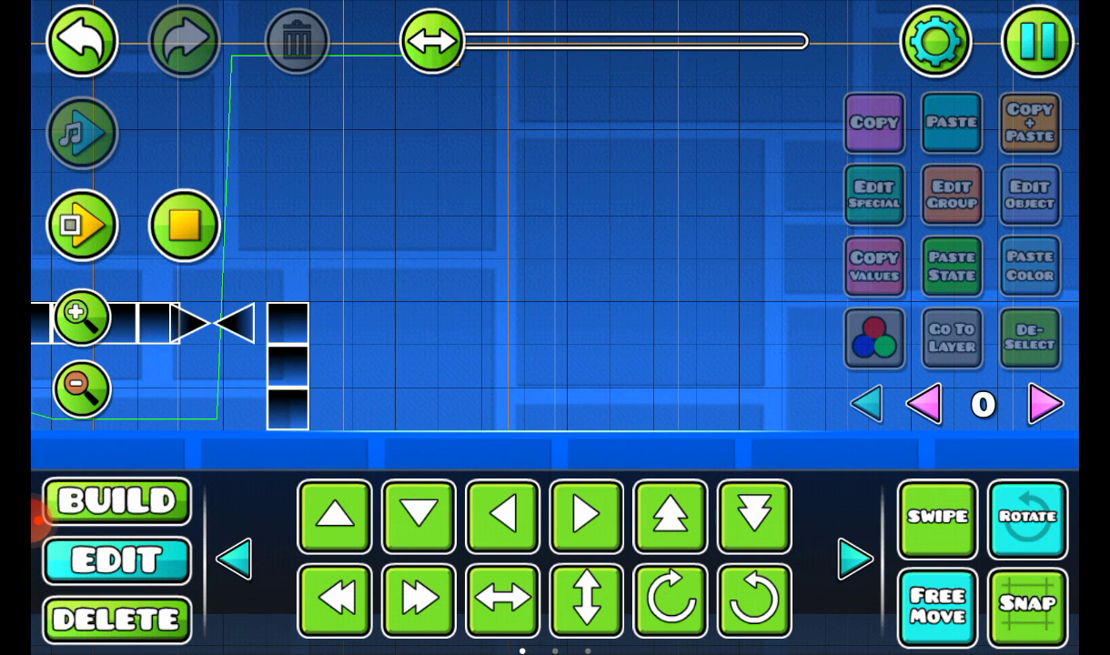
{"action": "left_click", "coordinate": [232, 322]}
Resume and restart once more, pause, and deselect the spike
{"action": "left_click", "coordinate": [82, 224]}
{"action": "left_click", "coordinate": [82, 225]}
{"action": "left_click", "coordinate": [582, 227]}
{"action": "left_click", "coordinate": [82, 224]}
{"action": "left_click", "coordinate": [276, 323]}
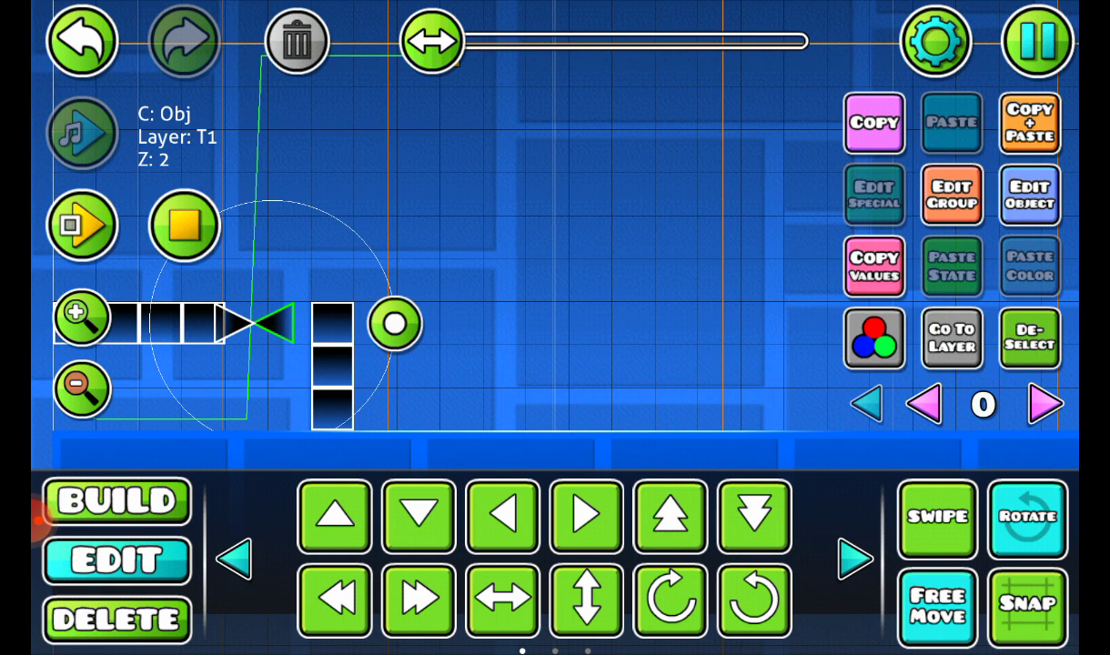
{"action": "left_click", "coordinate": [82, 224]}
{"action": "left_click", "coordinate": [582, 227]}
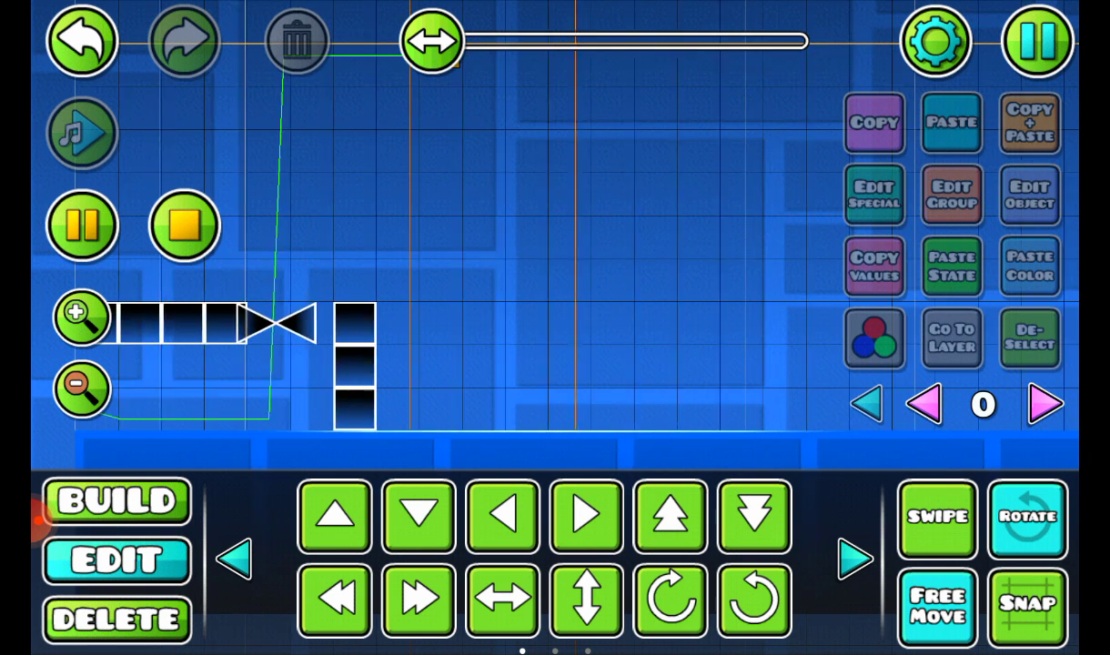
{"action": "left_click", "coordinate": [81, 225]}
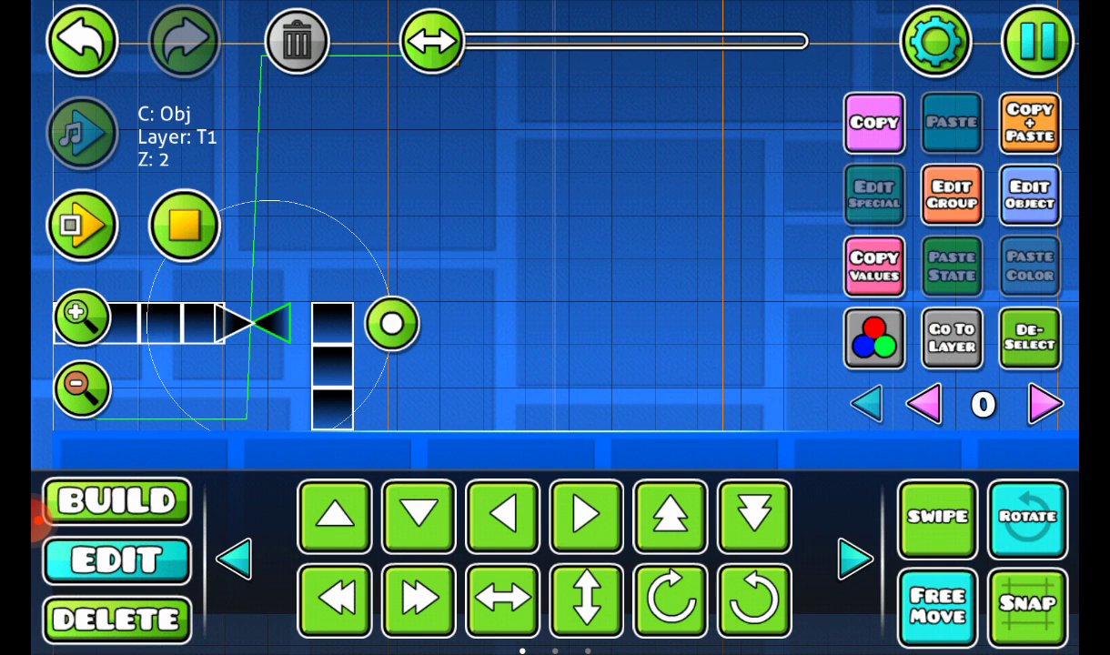
{"action": "left_click", "coordinate": [82, 225]}
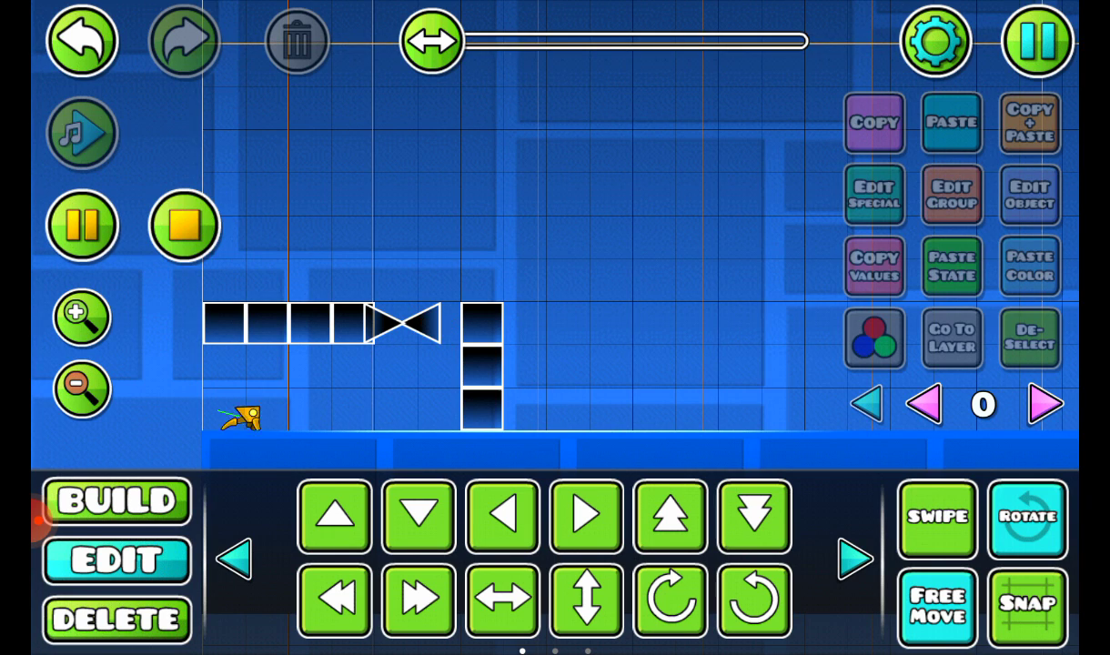
{"action": "left_click", "coordinate": [184, 226]}
{"action": "left_click", "coordinate": [82, 226]}
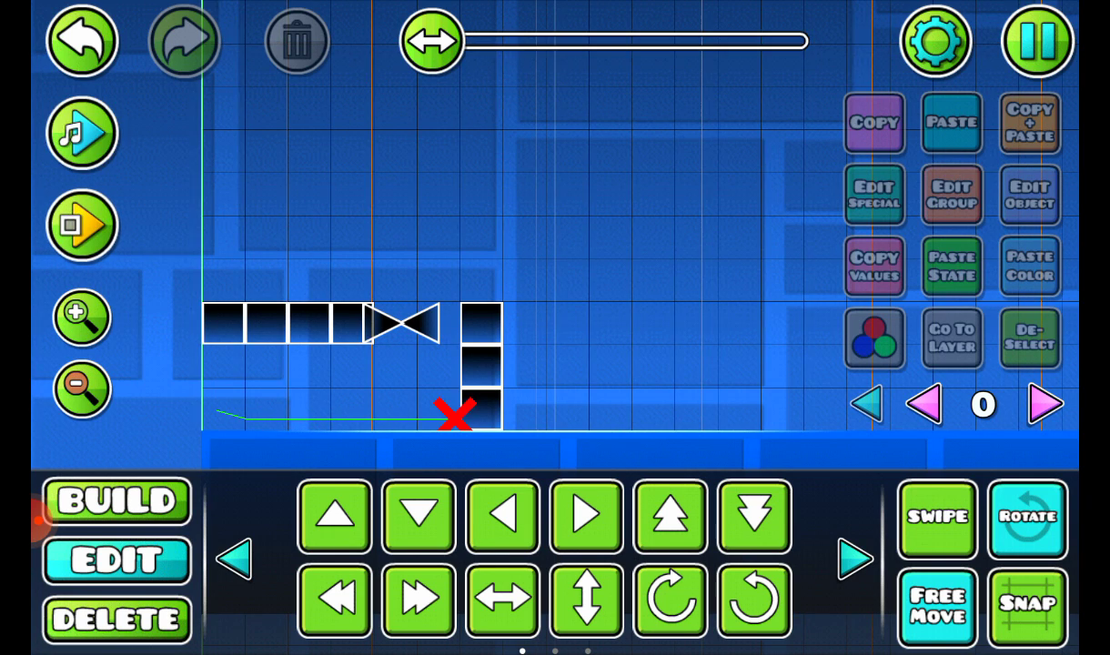
{"action": "left_click", "coordinate": [82, 225]}
{"action": "left_click", "coordinate": [82, 225]}
{"action": "left_click", "coordinate": [82, 226]}
{"action": "left_click", "coordinate": [81, 226]}
{"action": "left_click", "coordinate": [82, 226]}
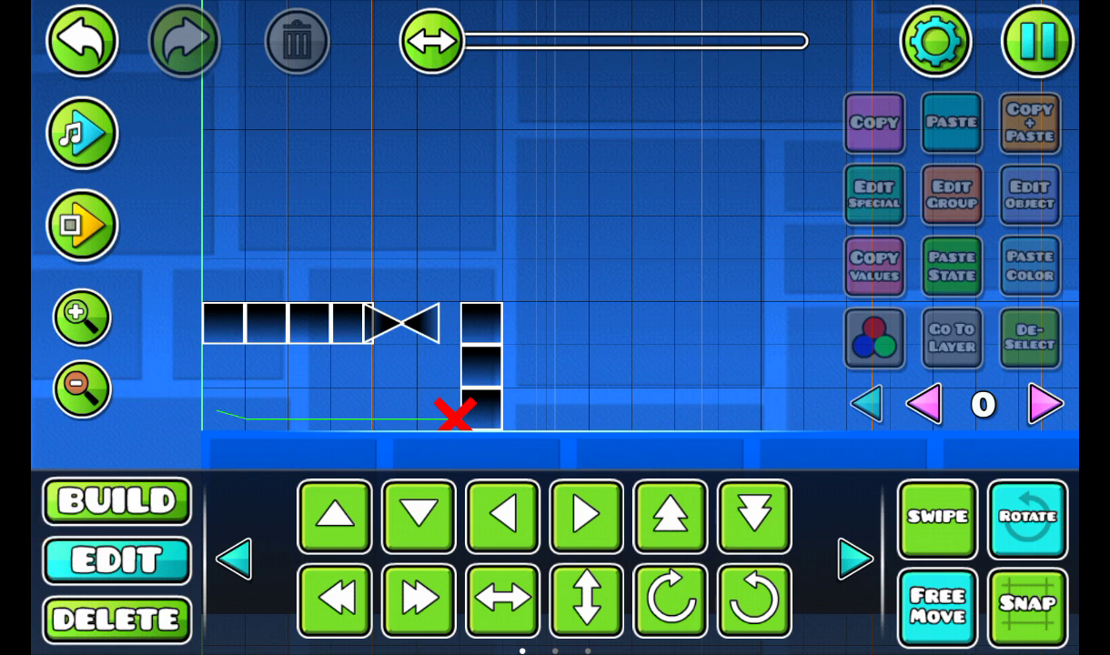
{"action": "left_click", "coordinate": [82, 225]}
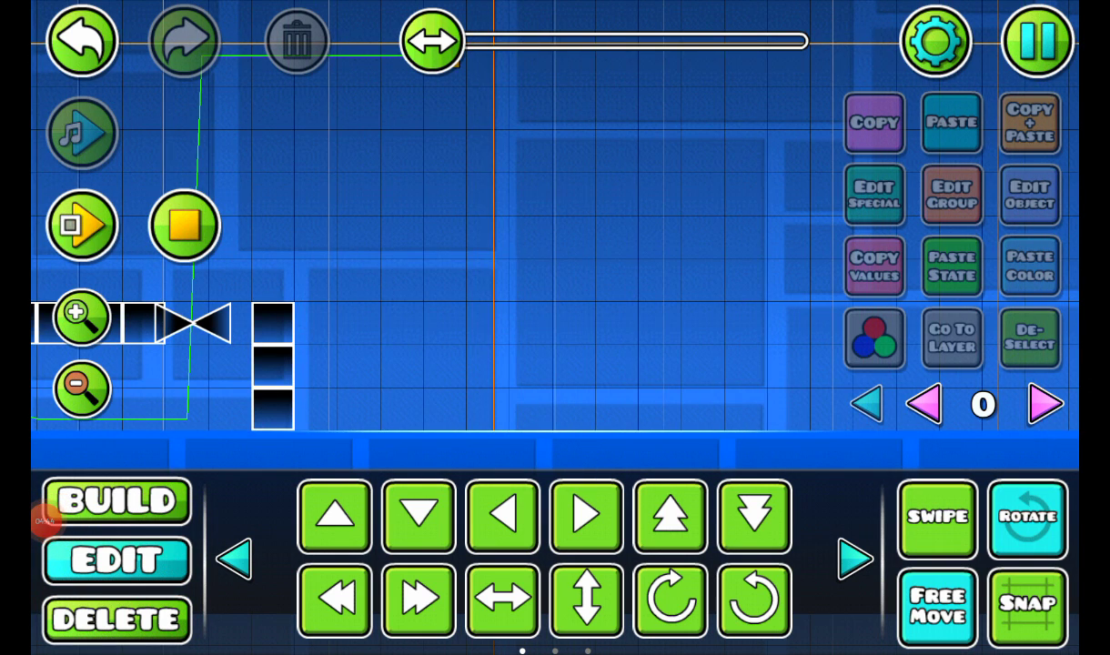
{"action": "left_click", "coordinate": [432, 41]}
{"action": "left_click", "coordinate": [292, 323]}
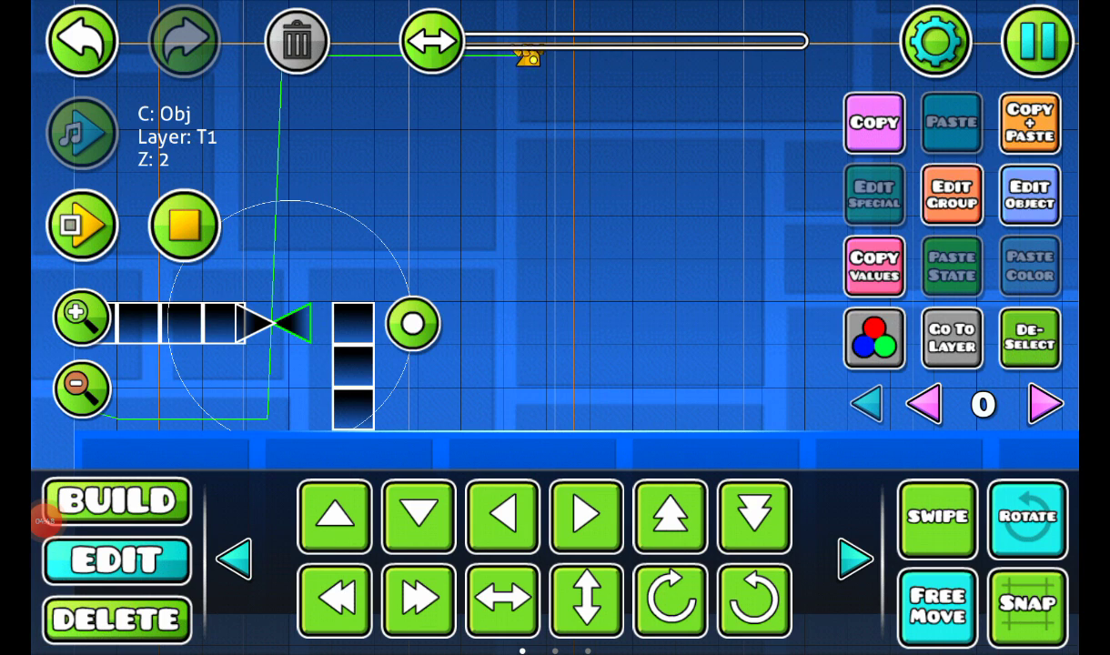
Nudge the left-facing spike 3 pixels left, test once, and reselect it
{"action": "left_click_drag", "start_coordinate": [293, 323], "coordinate": [290, 323]}
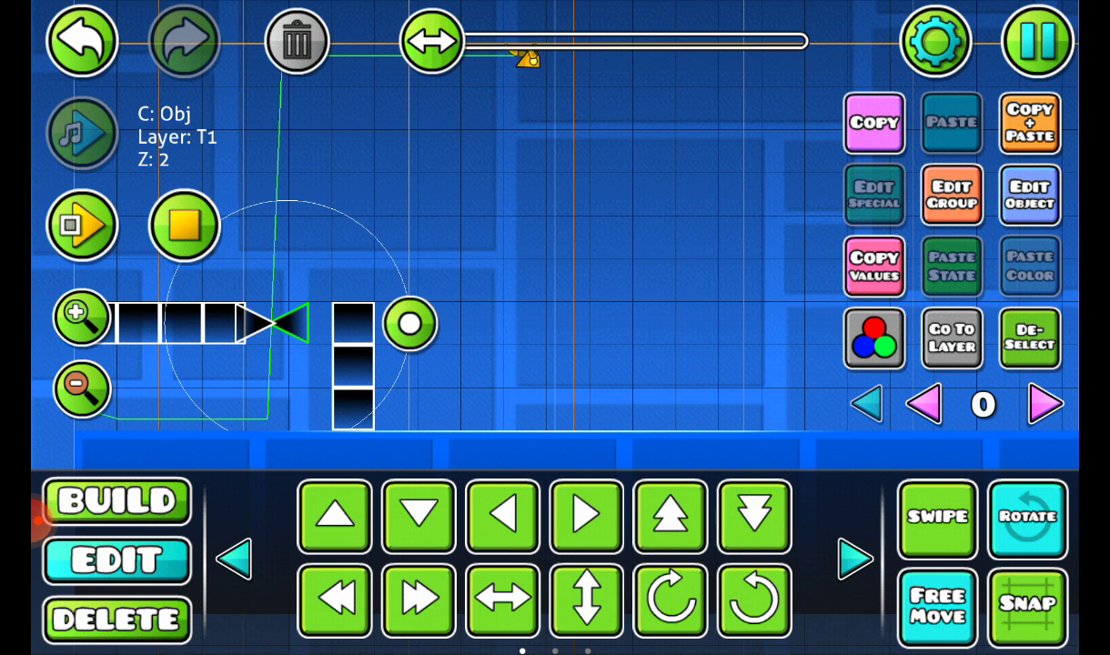
{"action": "left_click", "coordinate": [1030, 338]}
{"action": "left_click", "coordinate": [82, 225]}
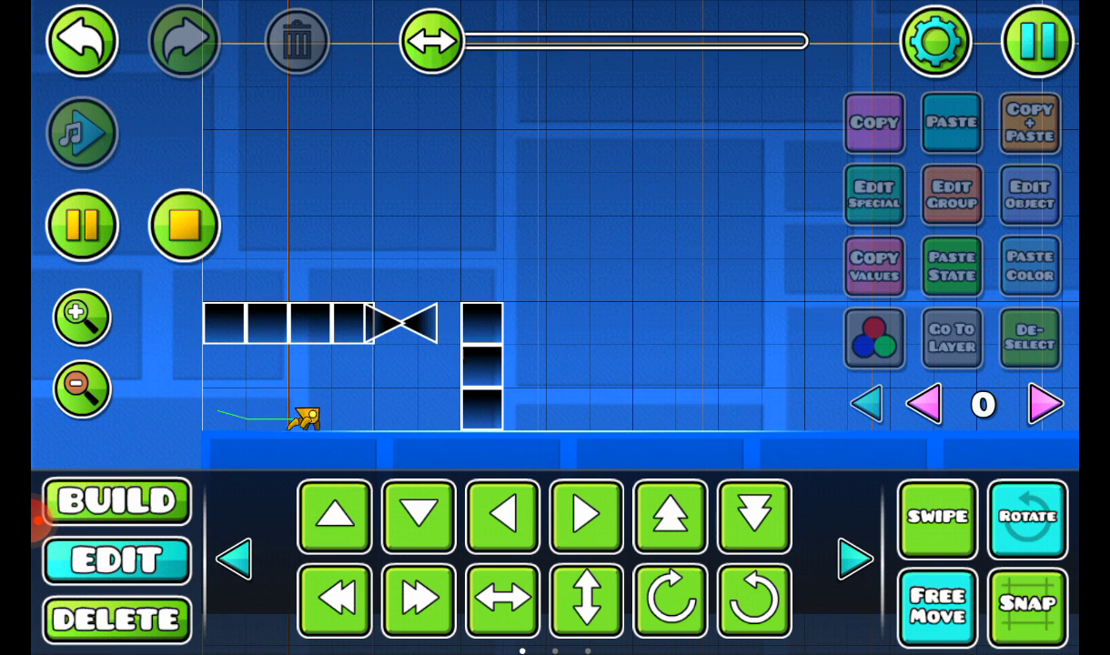
{"action": "left_click", "coordinate": [184, 225]}
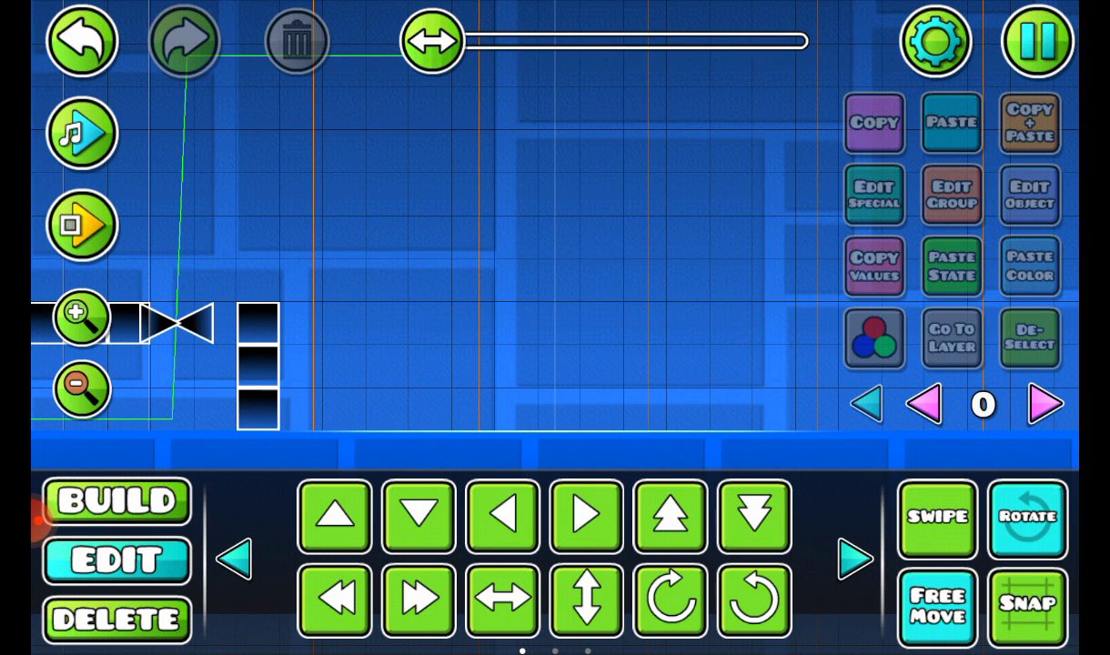
{"action": "left_click", "coordinate": [189, 323]}
Rerun the playtest repeatedly through the gap, crashing at the spikes
{"action": "left_click", "coordinate": [82, 225]}
{"action": "left_click", "coordinate": [82, 224]}
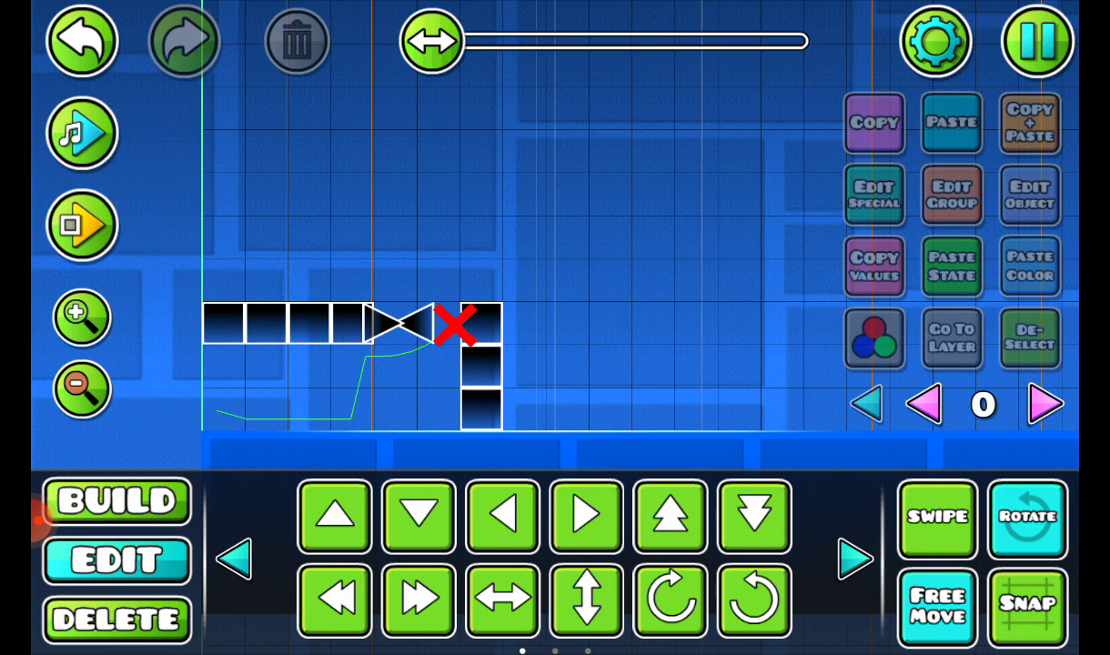
{"action": "left_click", "coordinate": [82, 224]}
{"action": "left_click", "coordinate": [82, 225]}
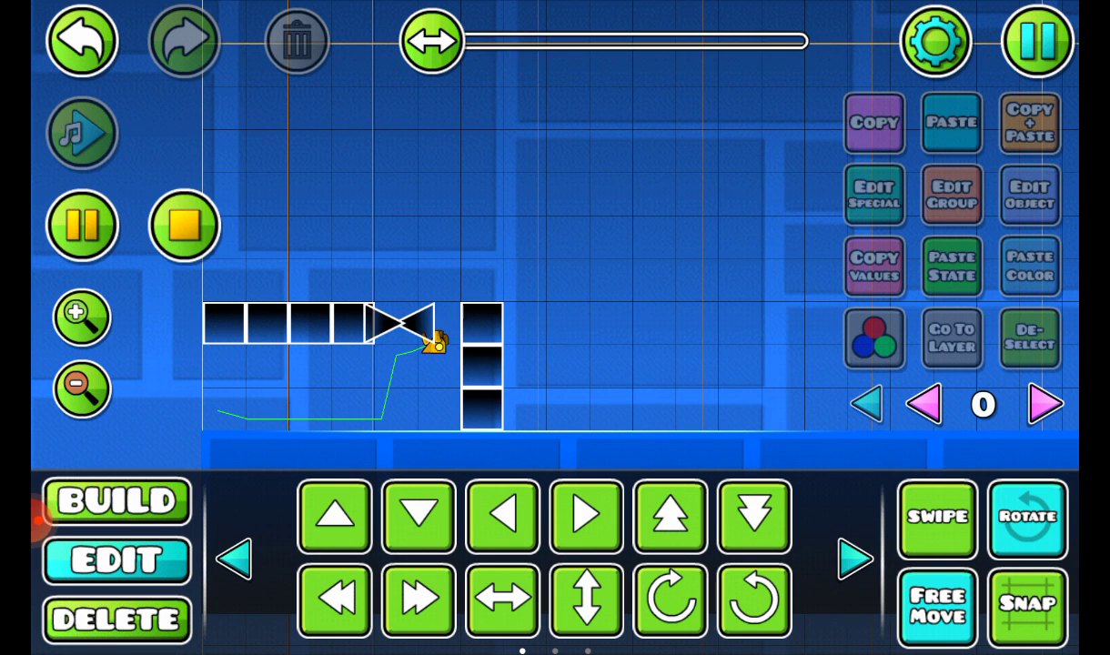
{"action": "left_click", "coordinate": [82, 225]}
{"action": "left_click", "coordinate": [82, 224]}
{"action": "left_click", "coordinate": [82, 225]}
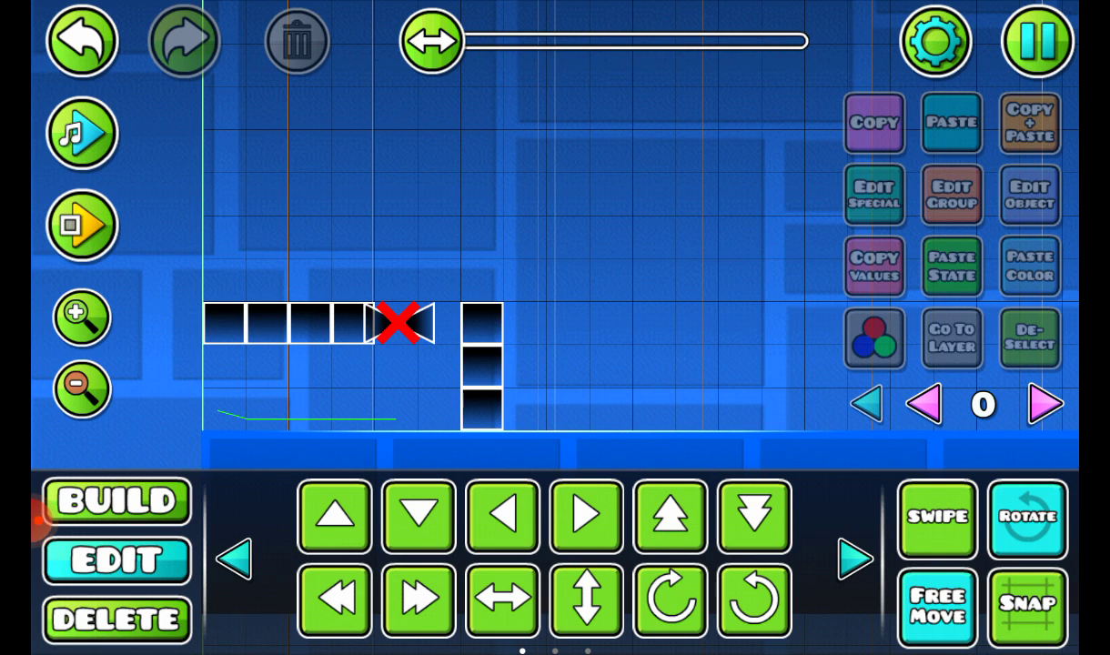
Delete the three column blocks, the sideways spikes and the row blocks
{"action": "left_click", "coordinate": [117, 619]}
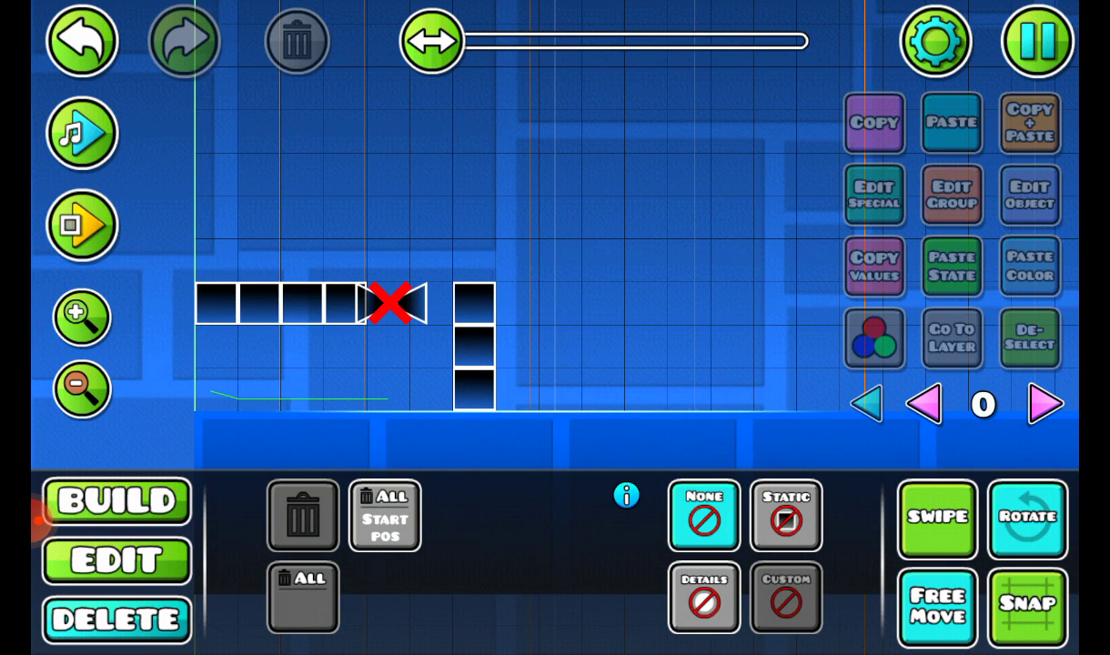
{"action": "left_click", "coordinate": [473, 390]}
{"action": "left_click", "coordinate": [474, 346]}
{"action": "left_click", "coordinate": [474, 303]}
{"action": "left_click", "coordinate": [361, 303]}
{"action": "left_click", "coordinate": [344, 303]}
{"action": "left_click", "coordinate": [302, 303]}
{"action": "left_click", "coordinate": [260, 303]}
{"action": "left_click", "coordinate": [216, 303]}
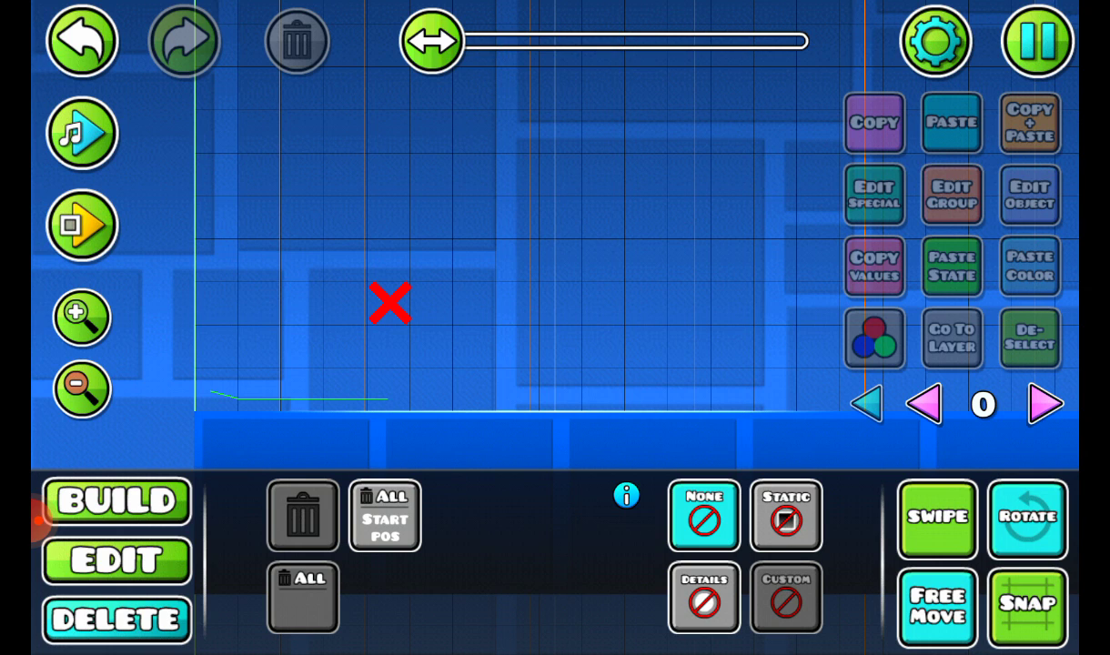
{"action": "left_click", "coordinate": [935, 40]}
Set the starting mode to robot, confirm, and place a spike on the ground
{"action": "left_click", "coordinate": [379, 270]}
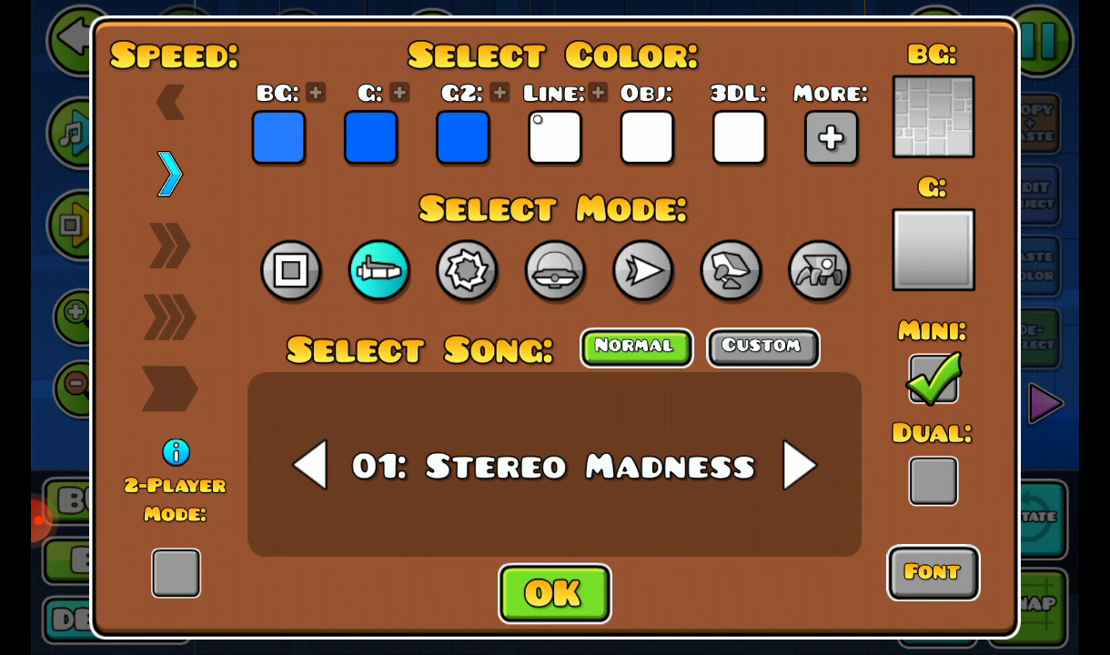
{"action": "left_click", "coordinate": [818, 270]}
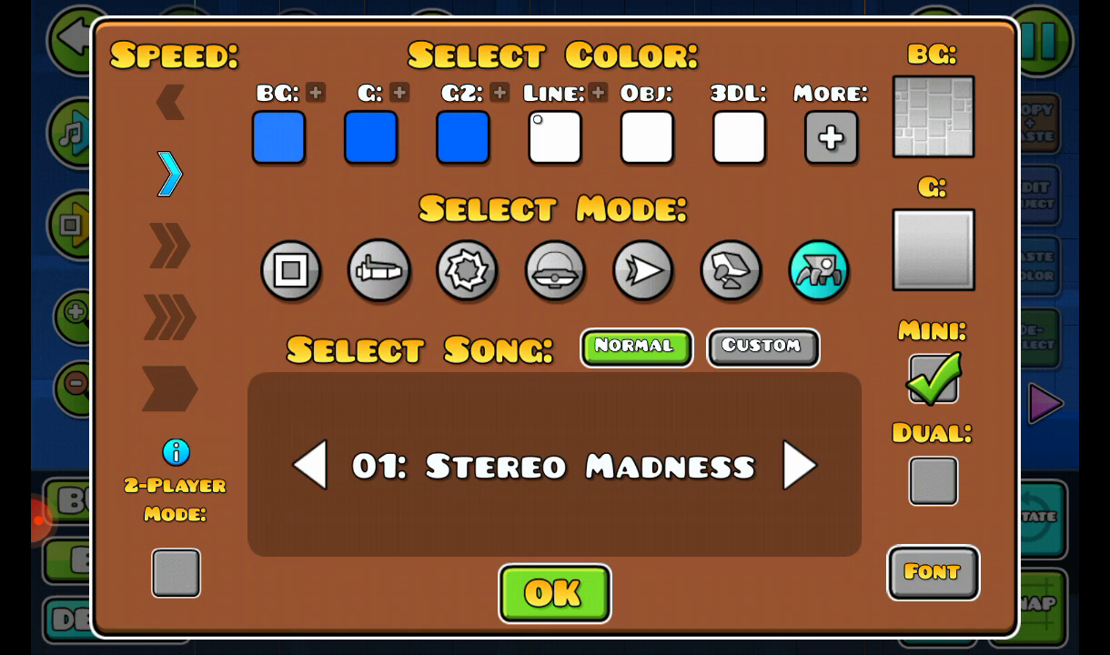
{"action": "left_click", "coordinate": [378, 270]}
{"action": "left_click", "coordinate": [819, 270]}
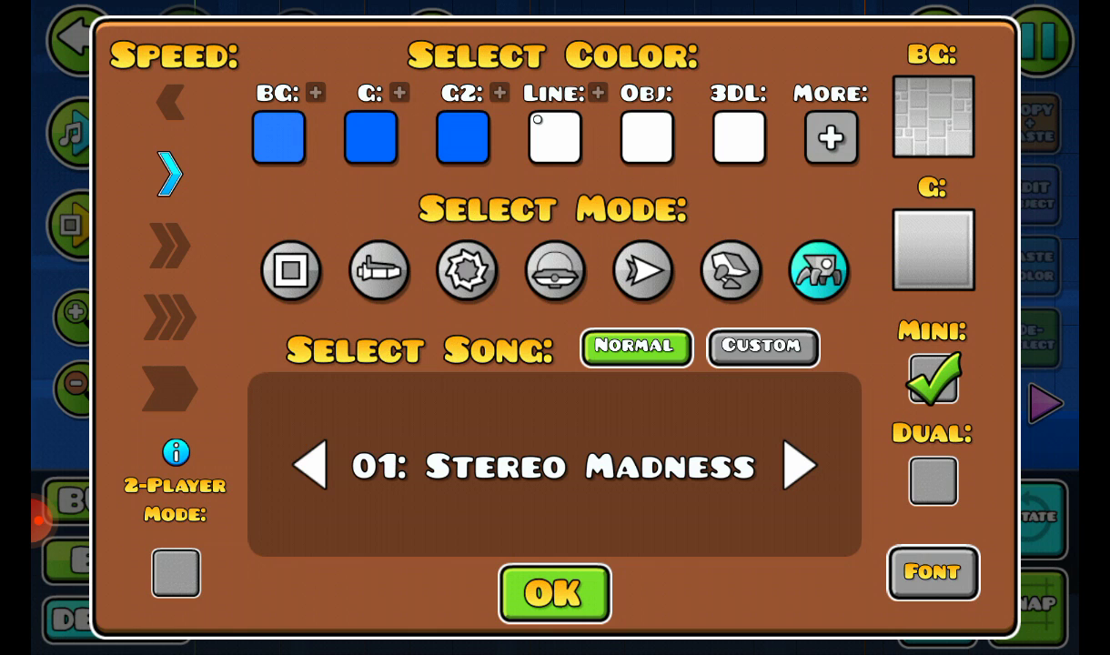
{"action": "left_click", "coordinate": [730, 270]}
{"action": "left_click", "coordinate": [554, 593]}
{"action": "left_click", "coordinate": [116, 500]}
{"action": "left_click", "coordinate": [646, 391]}
Place a second spike above the first and flip it to point down
{"action": "left_click", "coordinate": [646, 301]}
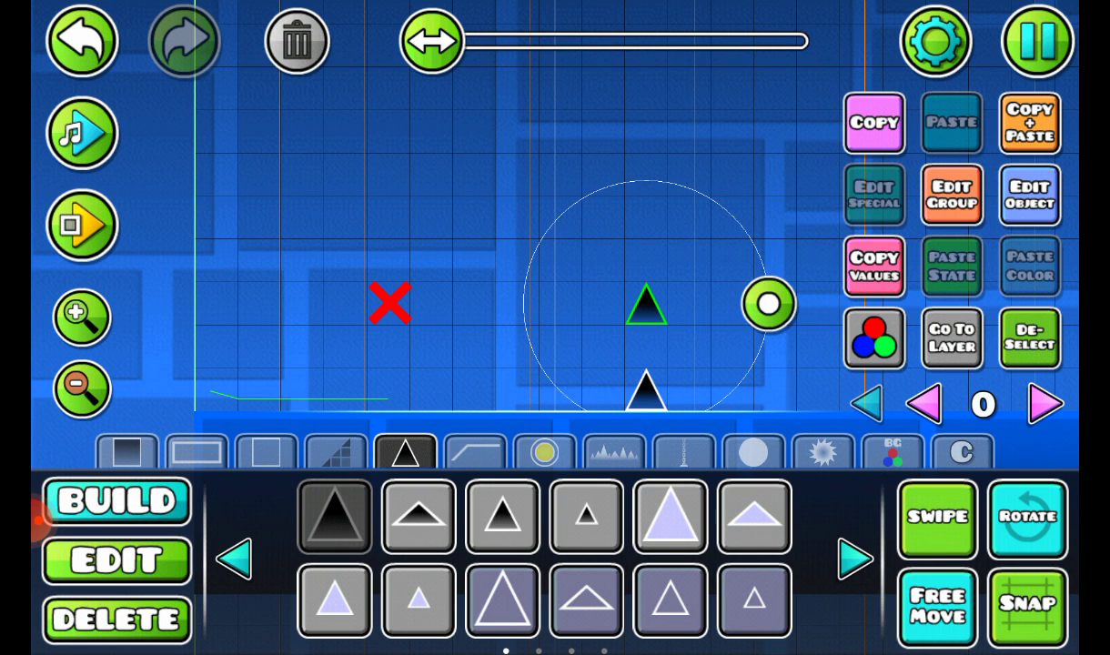
{"action": "left_click", "coordinate": [116, 560]}
{"action": "left_click", "coordinate": [754, 598]}
{"action": "left_click", "coordinate": [754, 598]}
Pause a playtest and nudge the upper spike slightly
{"action": "left_click", "coordinate": [82, 225]}
{"action": "left_click", "coordinate": [82, 225]}
{"action": "left_click", "coordinate": [303, 275]}
{"action": "left_click_drag", "start_coordinate": [303, 276], "coordinate": [303, 278]}
{"action": "left_click", "coordinate": [184, 224]}
Run two more paused playtests, selecting and deselecting the upper spike
{"action": "left_click", "coordinate": [82, 225]}
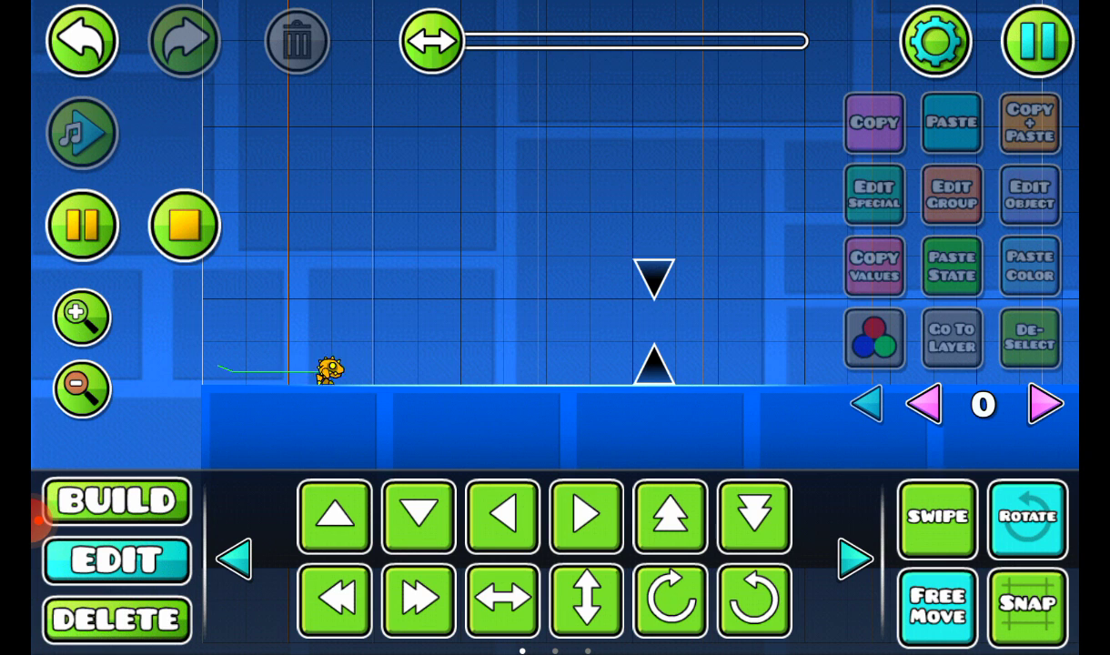
{"action": "left_click", "coordinate": [82, 224]}
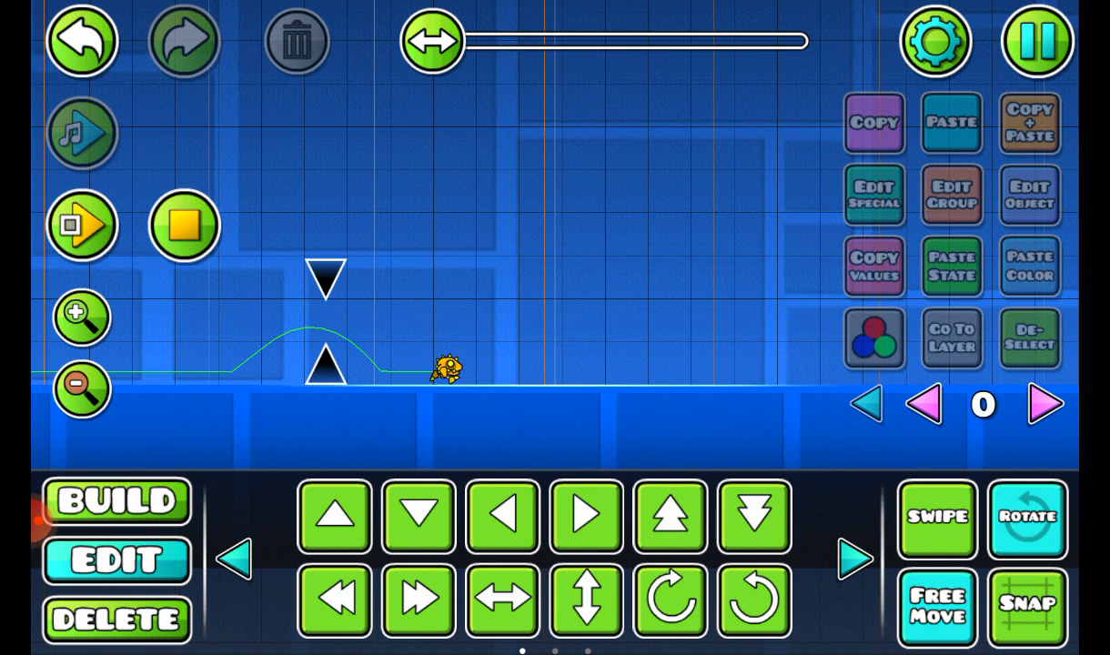
{"action": "left_click", "coordinate": [325, 278]}
{"action": "left_click", "coordinate": [183, 224]}
{"action": "left_click", "coordinate": [82, 225]}
{"action": "left_click", "coordinate": [82, 225]}
{"action": "left_click", "coordinate": [324, 277]}
{"action": "left_click", "coordinate": [546, 228]}
{"action": "left_click", "coordinate": [183, 224]}
Playtest with a robot jump over the spikes, then inspect the upper spike
{"action": "left_click", "coordinate": [82, 225]}
{"action": "key", "text": "space"}
{"action": "left_click", "coordinate": [82, 225]}
{"action": "left_click", "coordinate": [281, 285]}
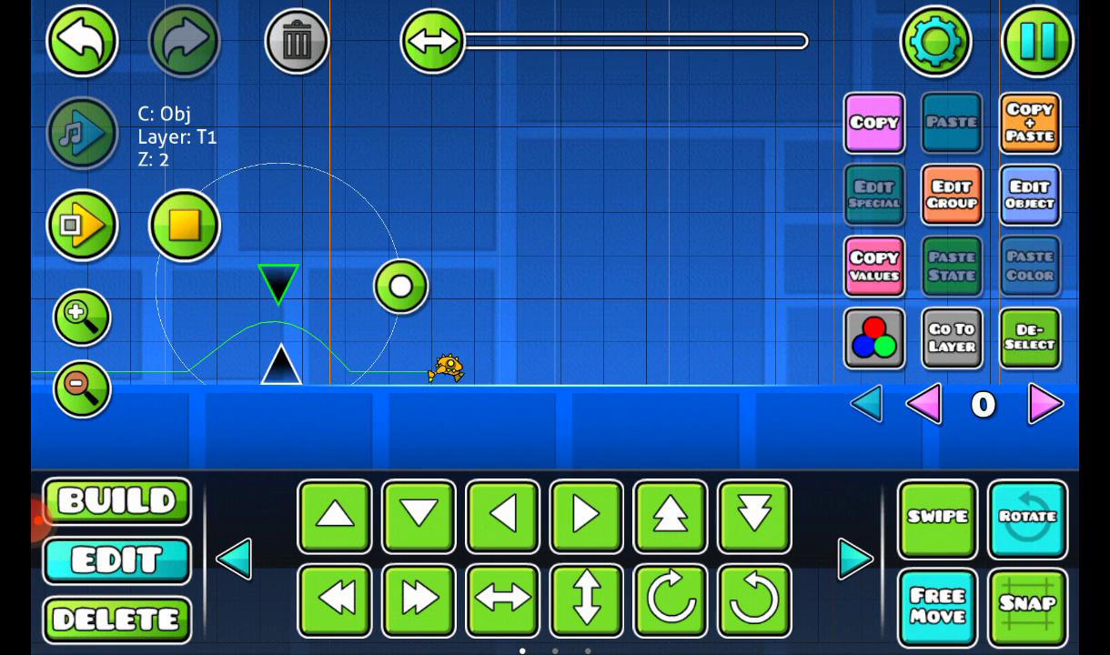
{"action": "left_click", "coordinate": [184, 224]}
{"action": "left_click", "coordinate": [81, 225]}
{"action": "left_click", "coordinate": [82, 224]}
{"action": "left_click", "coordinate": [281, 284]}
{"action": "left_click", "coordinate": [184, 224]}
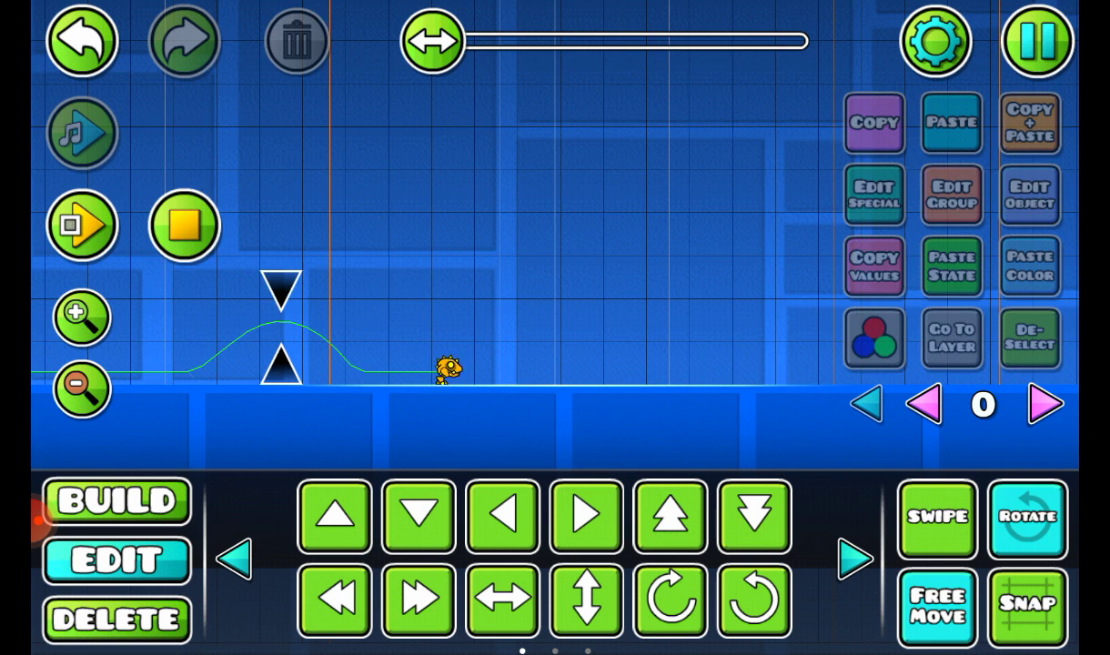
Restart the playtest and pause once the robot clears the spikes
{"action": "left_click", "coordinate": [82, 225]}
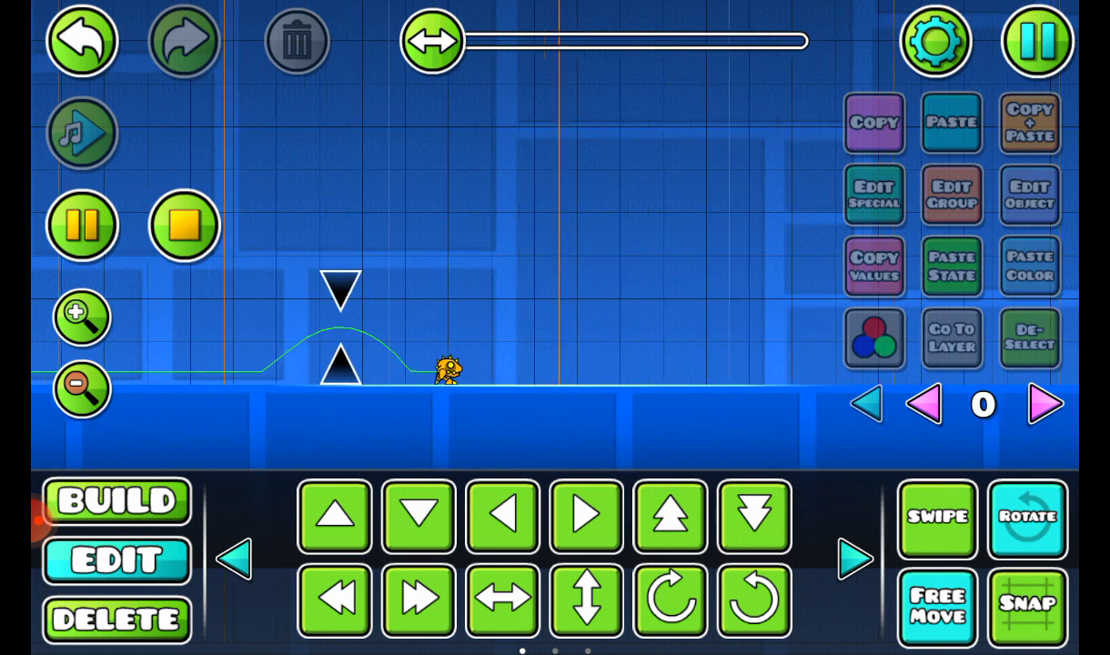
{"action": "left_click", "coordinate": [82, 225]}
{"action": "left_click", "coordinate": [326, 289]}
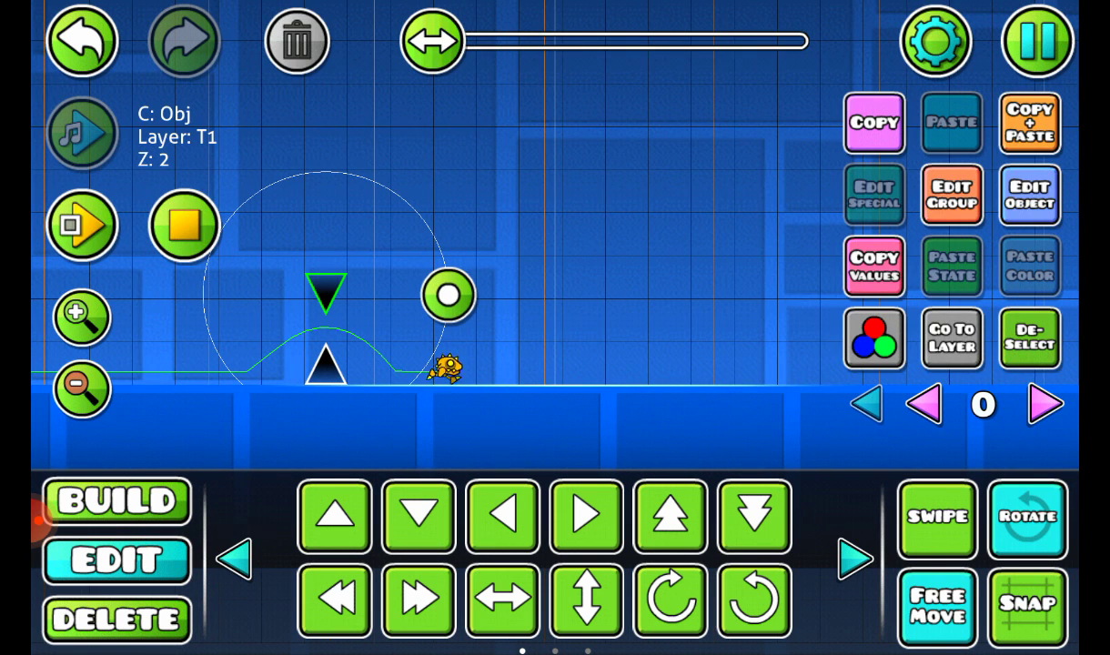
{"action": "left_click", "coordinate": [184, 225]}
{"action": "left_click", "coordinate": [82, 225]}
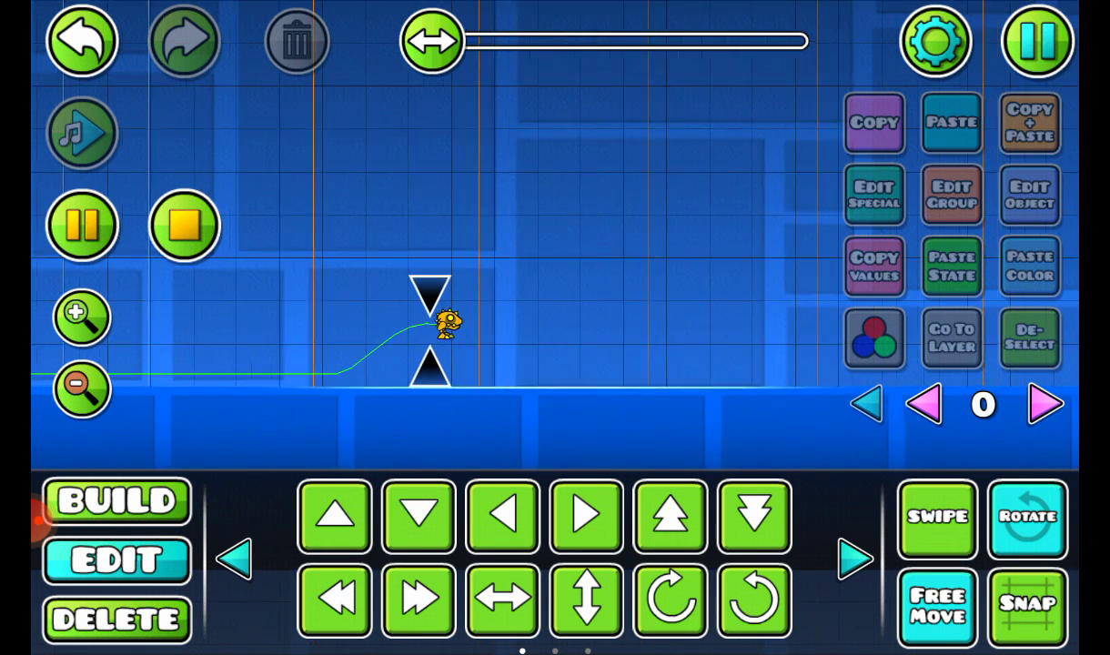
{"action": "left_click", "coordinate": [82, 225]}
{"action": "left_click", "coordinate": [333, 291]}
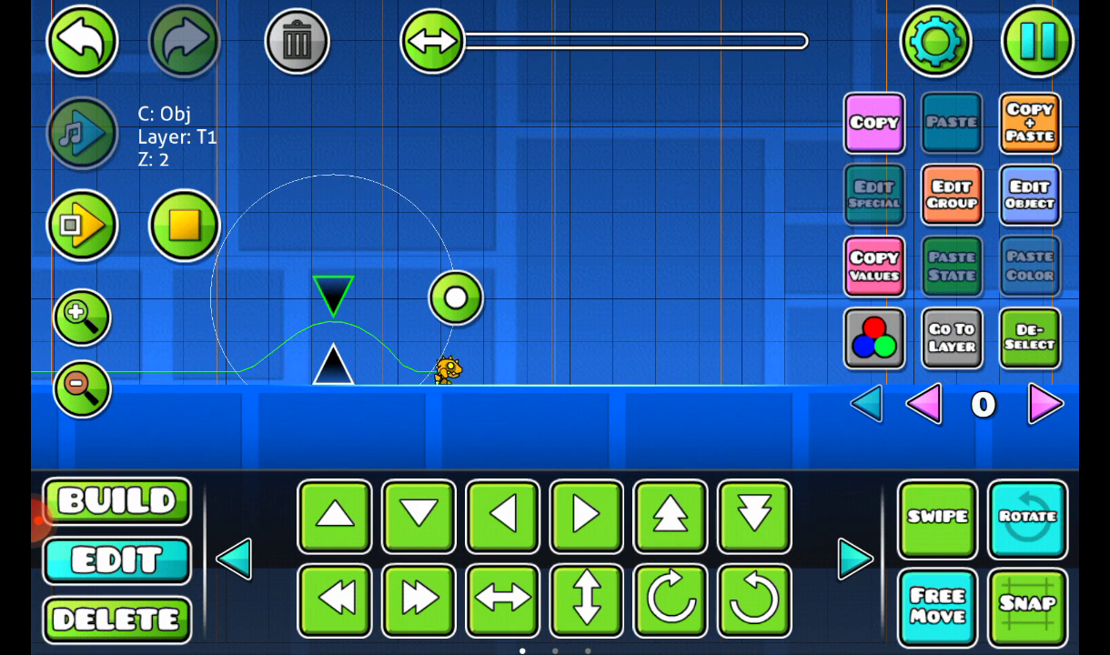
Restart the playtest, pause to check the upper spike, then resume
{"action": "left_click", "coordinate": [1028, 338]}
{"action": "left_click", "coordinate": [184, 224]}
{"action": "left_click", "coordinate": [81, 225]}
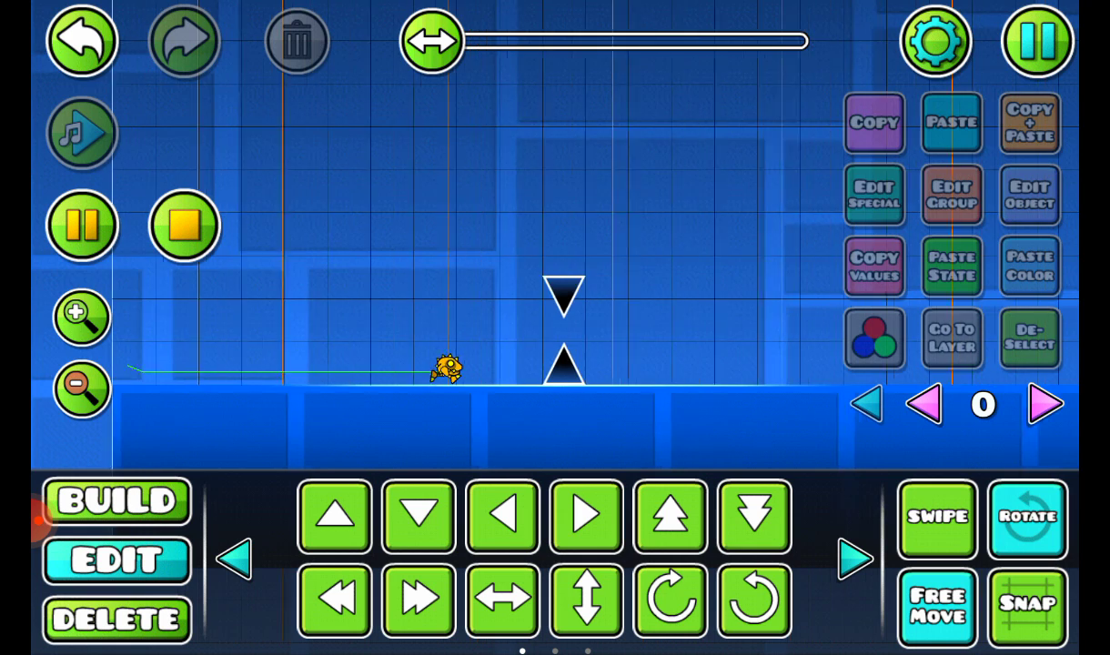
{"action": "left_click", "coordinate": [82, 224]}
{"action": "left_click", "coordinate": [324, 293]}
{"action": "left_click", "coordinate": [1029, 338]}
{"action": "left_click", "coordinate": [82, 225]}
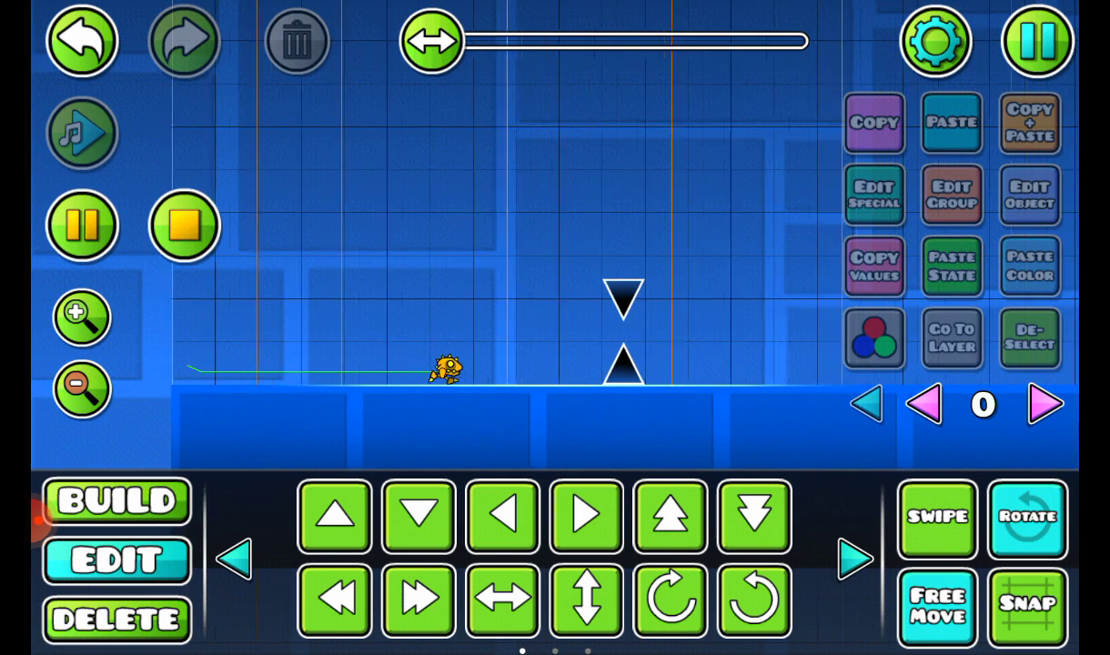
Pause twice after the robot passes the spikes, inspecting the upper spike each time
{"action": "left_click", "coordinate": [82, 225]}
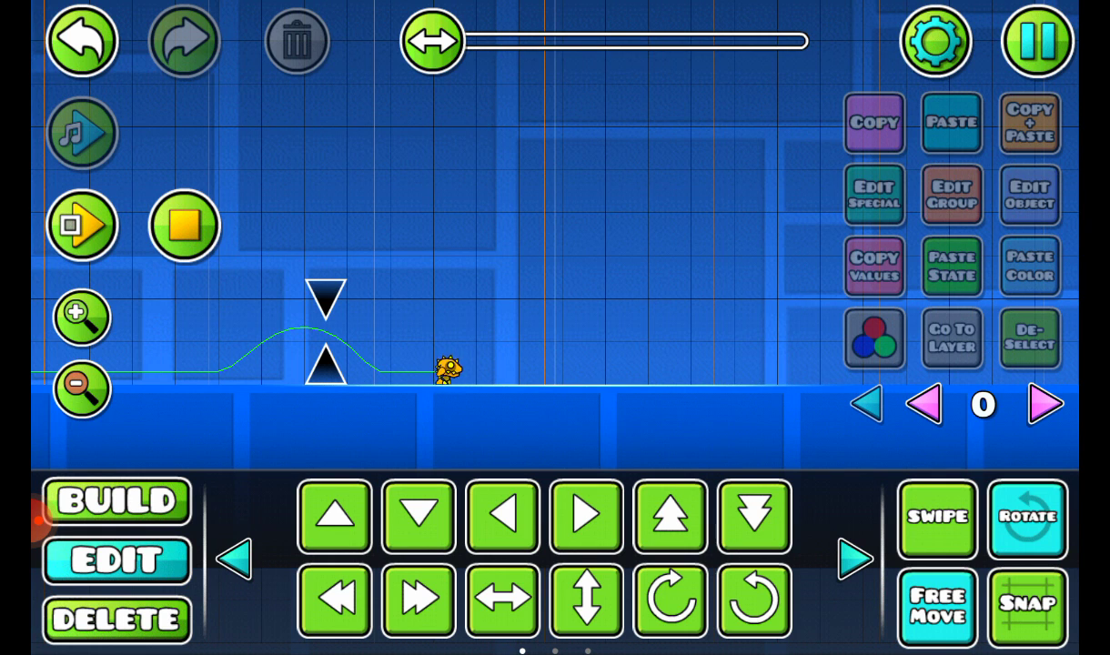
{"action": "left_click", "coordinate": [325, 293]}
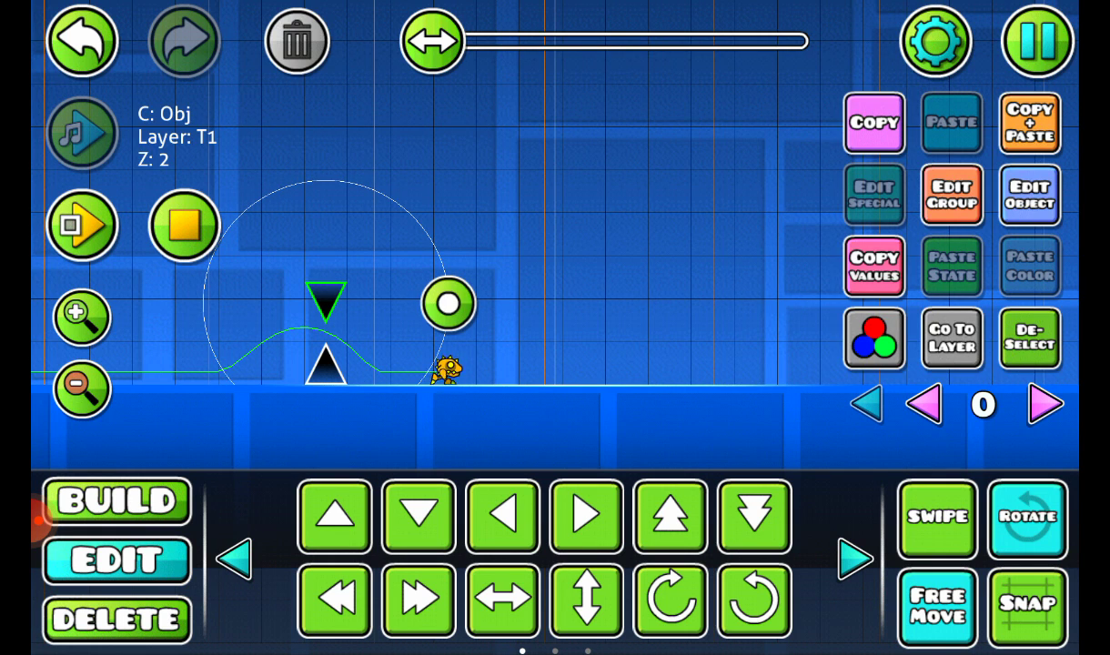
{"action": "left_click", "coordinate": [1029, 338]}
{"action": "left_click", "coordinate": [82, 225]}
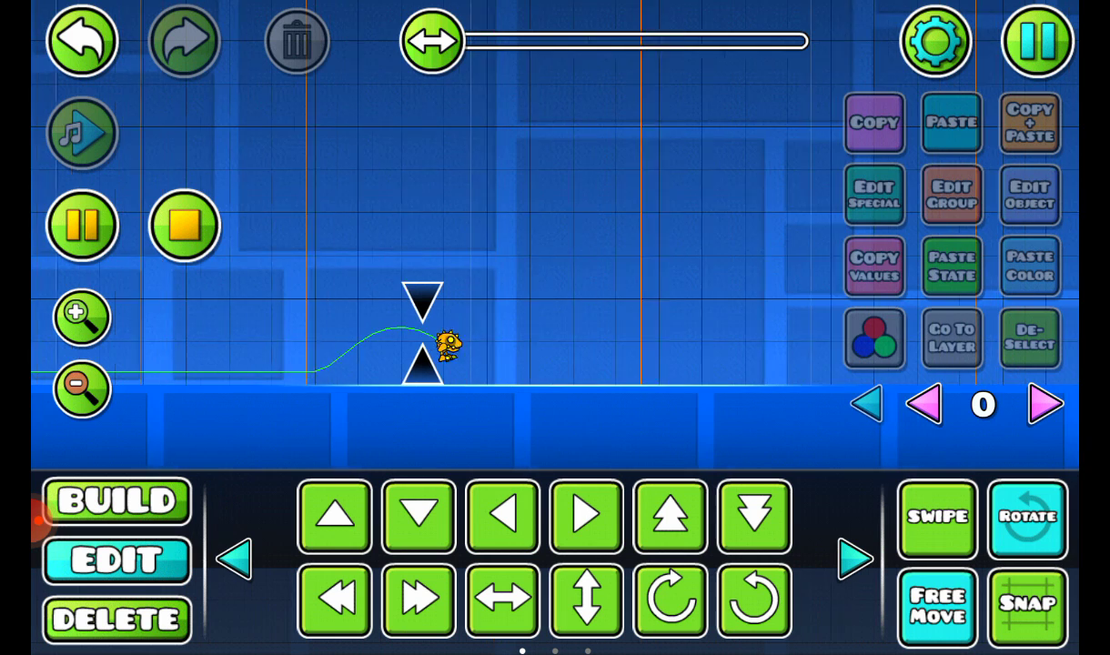
{"action": "left_click", "coordinate": [82, 224]}
{"action": "left_click", "coordinate": [296, 302]}
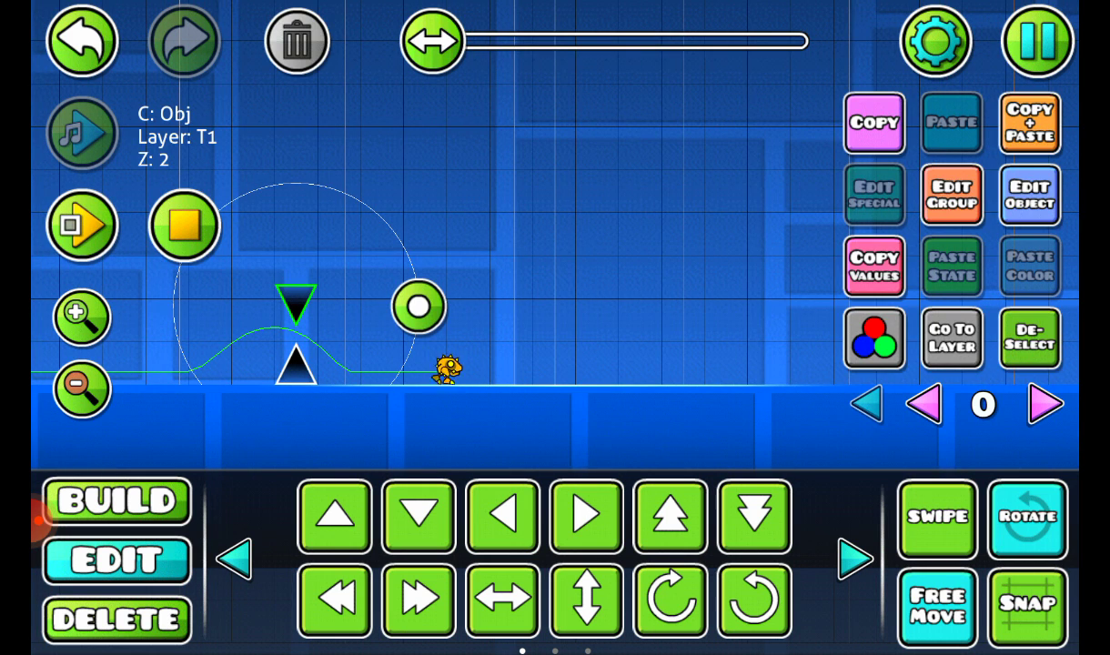
{"action": "left_click", "coordinate": [1029, 339]}
{"action": "left_click", "coordinate": [185, 224]}
Restart repeated attempts at the spike gap until the robot crashes
{"action": "left_click", "coordinate": [82, 225]}
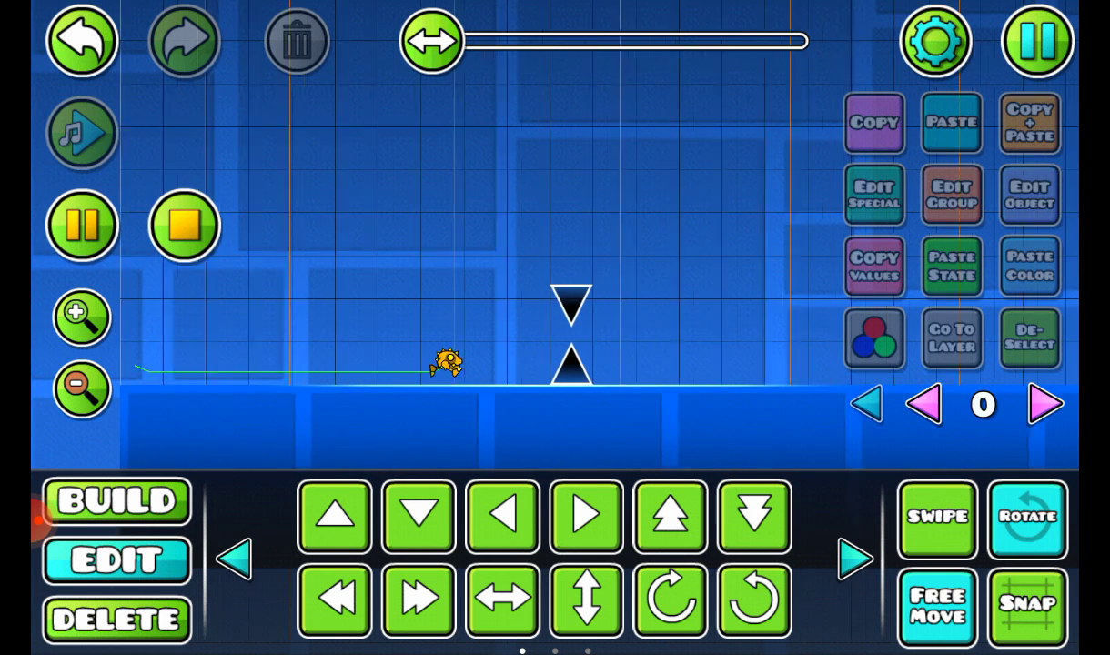
{"action": "left_click", "coordinate": [82, 225]}
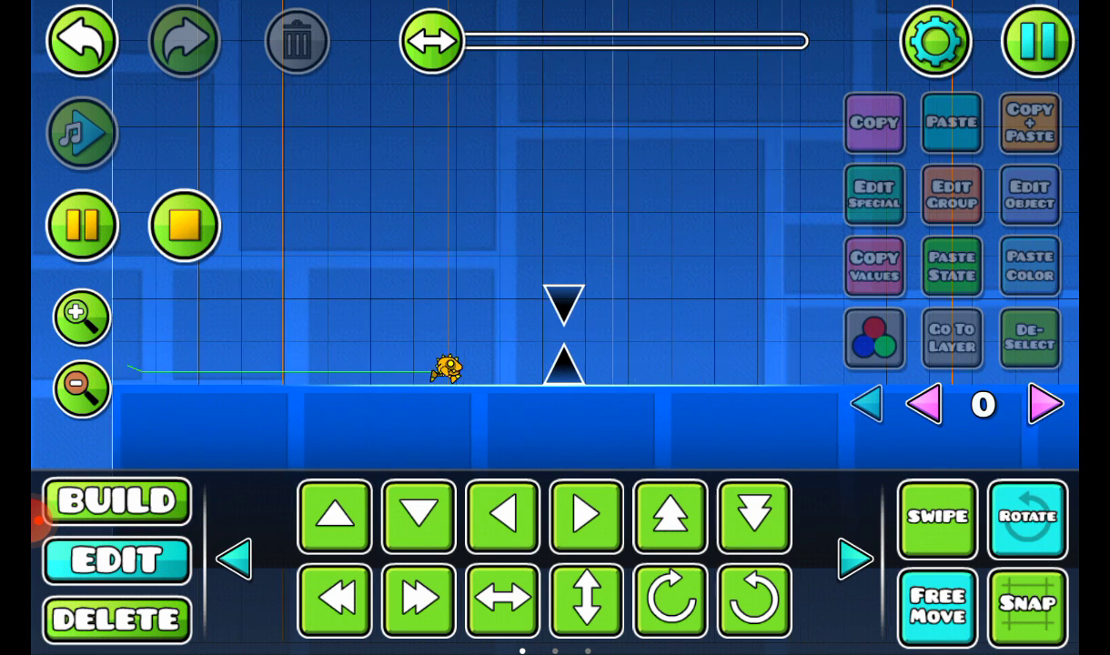
{"action": "left_click", "coordinate": [82, 224]}
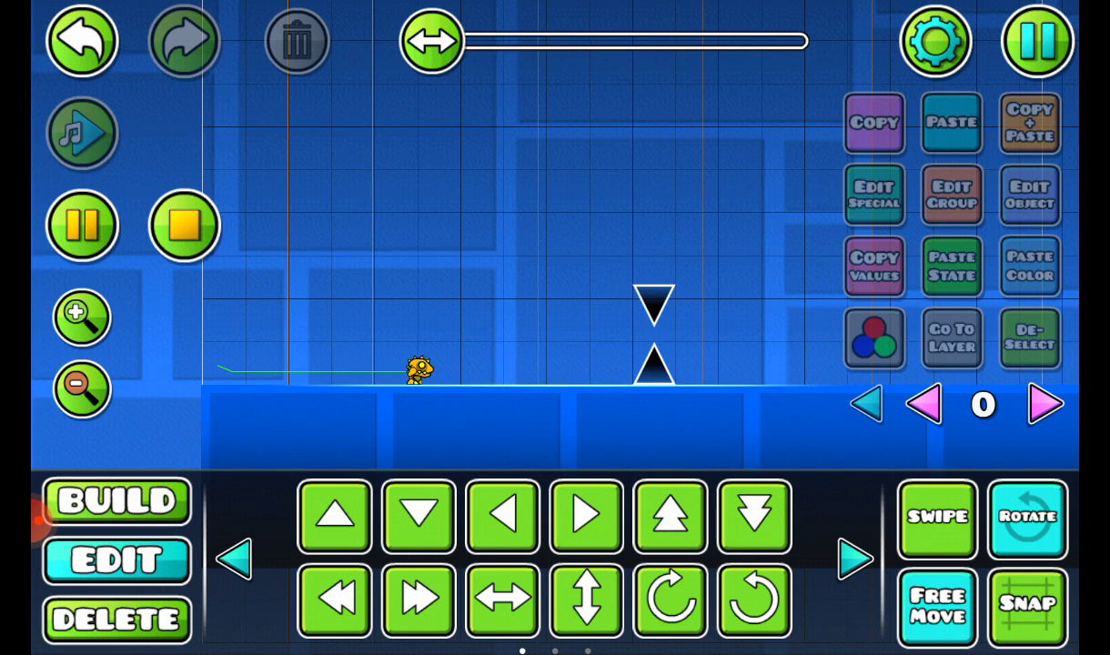
{"action": "left_click", "coordinate": [81, 224]}
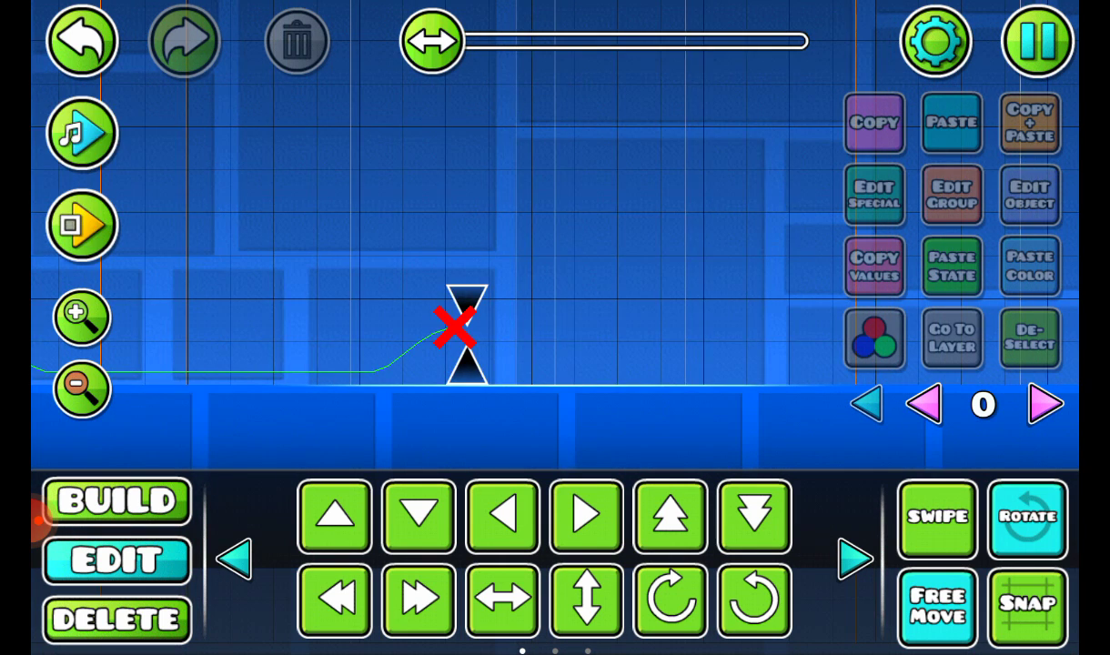
{"action": "left_click", "coordinate": [82, 225]}
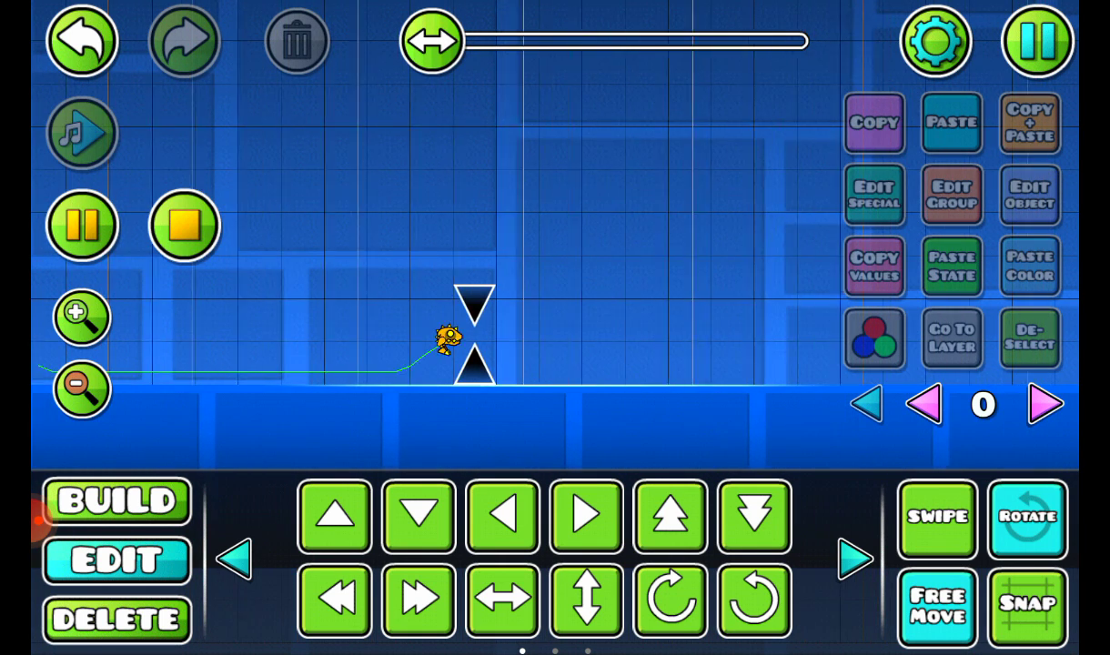
{"action": "left_click", "coordinate": [82, 224]}
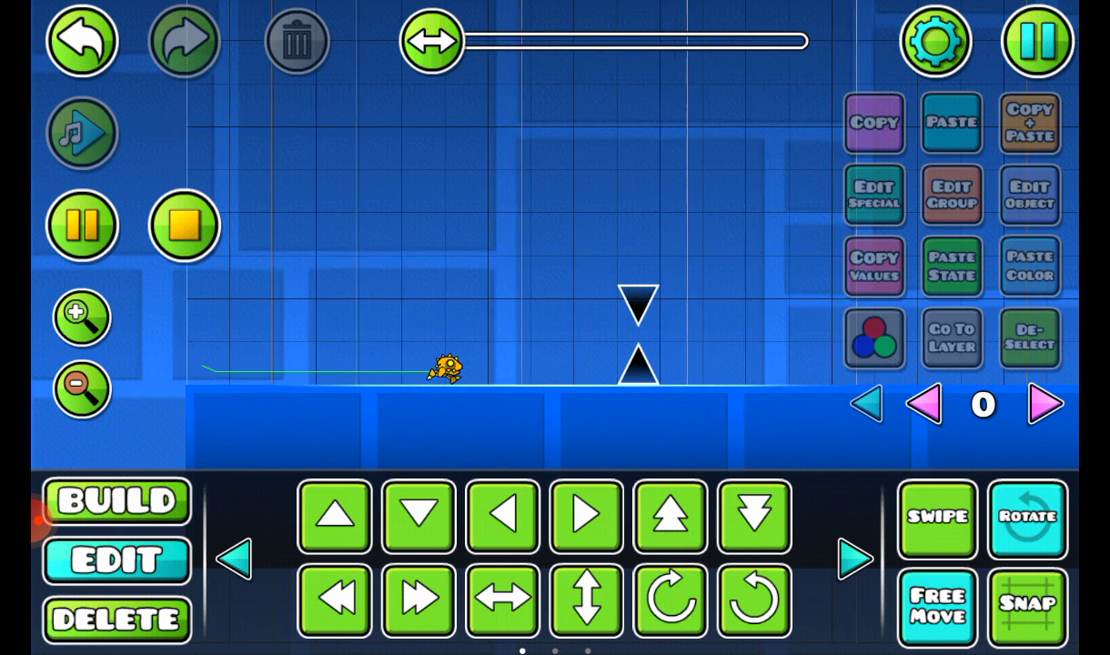
{"action": "left_click", "coordinate": [82, 225]}
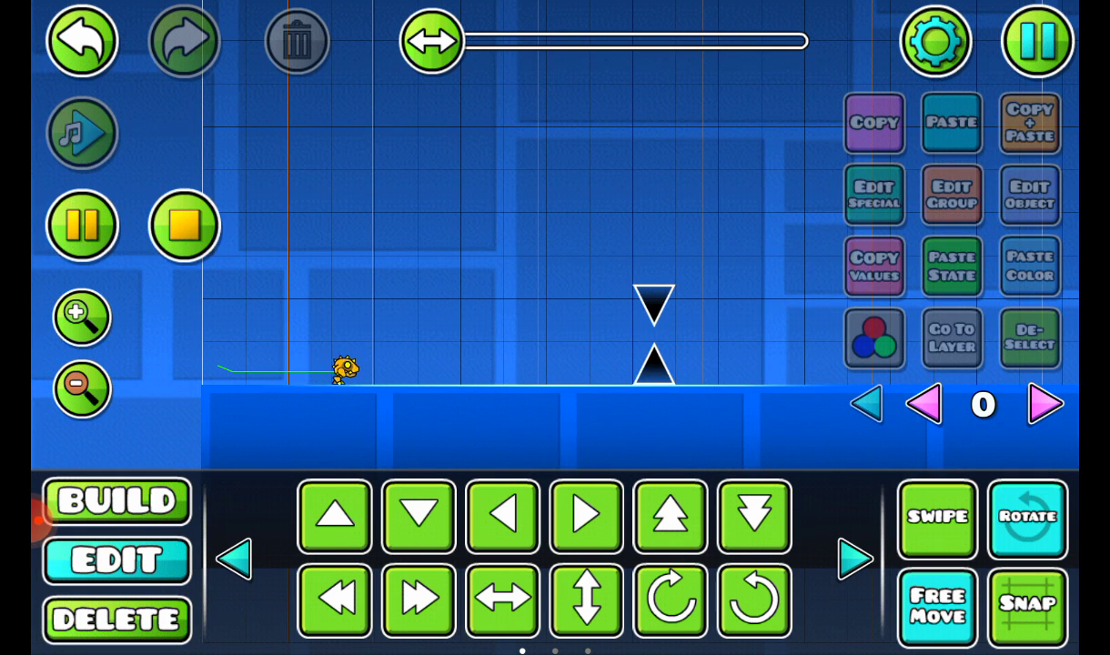
{"action": "left_click", "coordinate": [37, 518]}
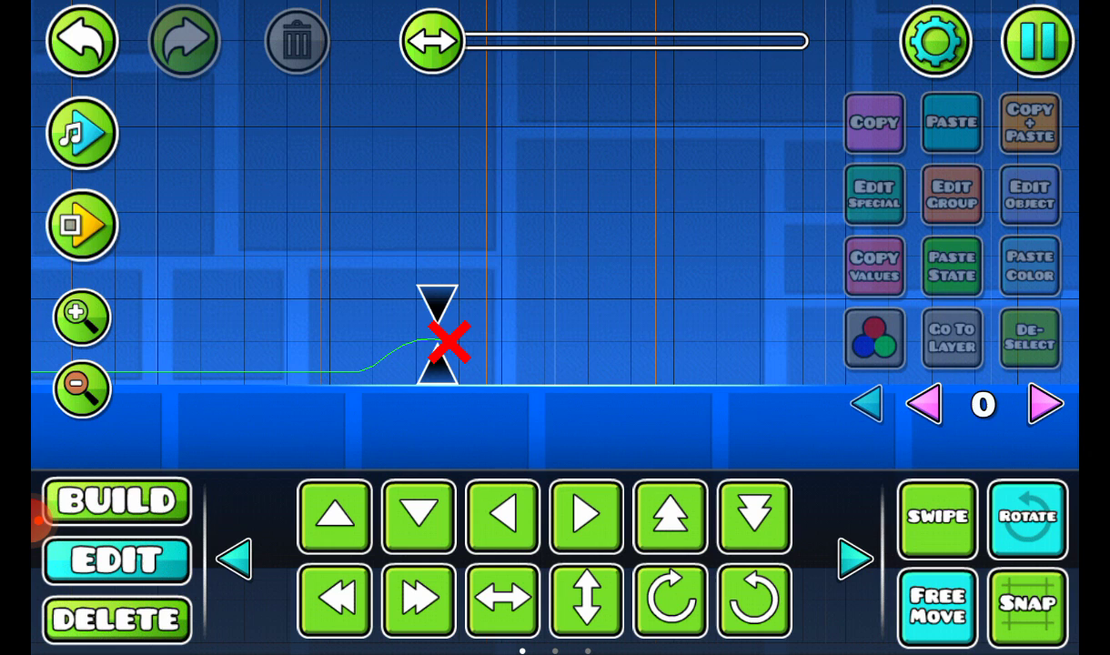
Playtest, jump the robot over the lower spike, and pause to check a spike
{"action": "left_click", "coordinate": [82, 224]}
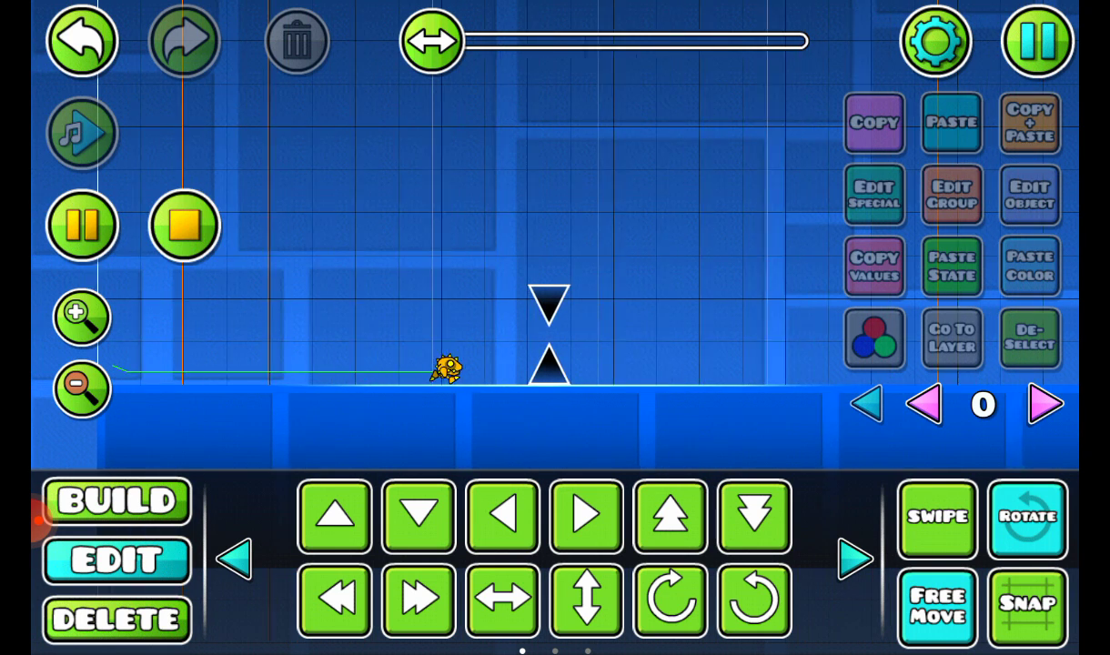
{"action": "left_click", "coordinate": [36, 518]}
{"action": "left_click", "coordinate": [82, 225]}
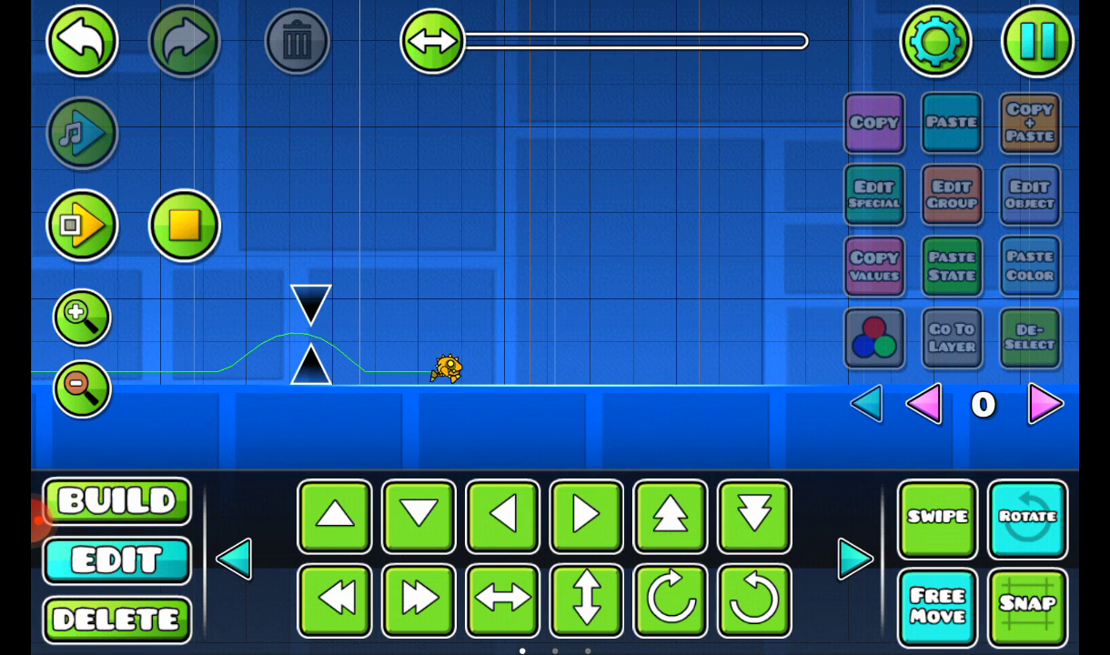
{"action": "left_click", "coordinate": [434, 305]}
{"action": "left_click", "coordinate": [1028, 336]}
{"action": "left_click", "coordinate": [82, 225]}
Jump through the gap, zoom and pan onto the spikes, select the upper spike, restart
{"action": "left_click", "coordinate": [36, 518]}
{"action": "left_click", "coordinate": [82, 225]}
{"action": "left_click", "coordinate": [82, 316]}
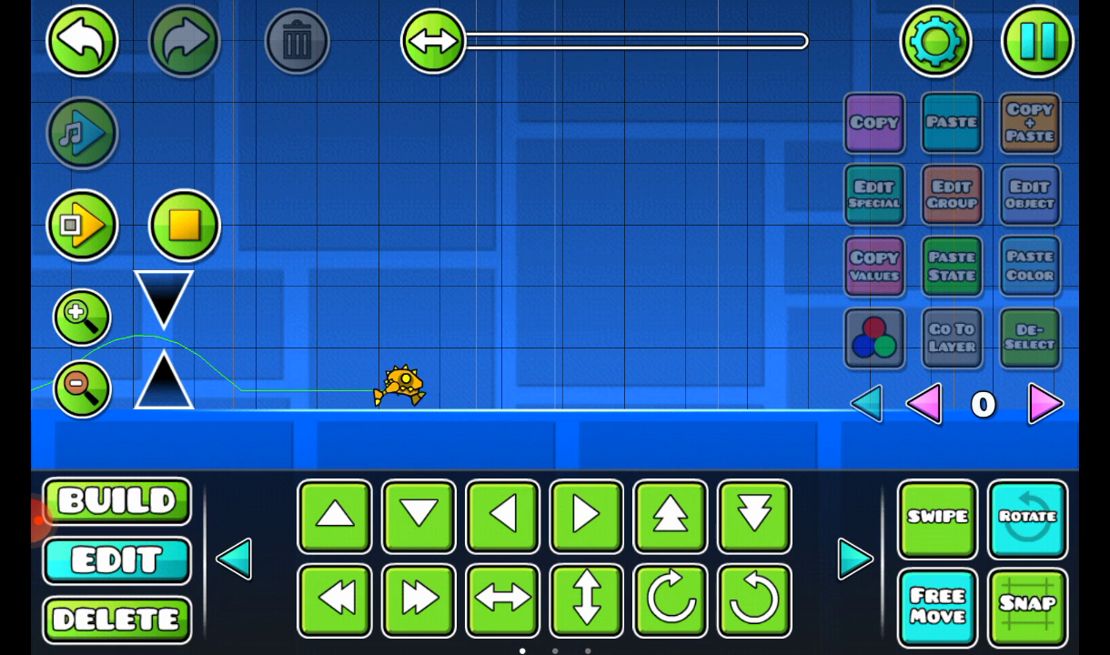
{"action": "left_click_drag", "start_coordinate": [364, 273], "coordinate": [664, 273]}
{"action": "left_click_drag", "start_coordinate": [545, 273], "coordinate": [539, 238]}
{"action": "left_click", "coordinate": [457, 223]}
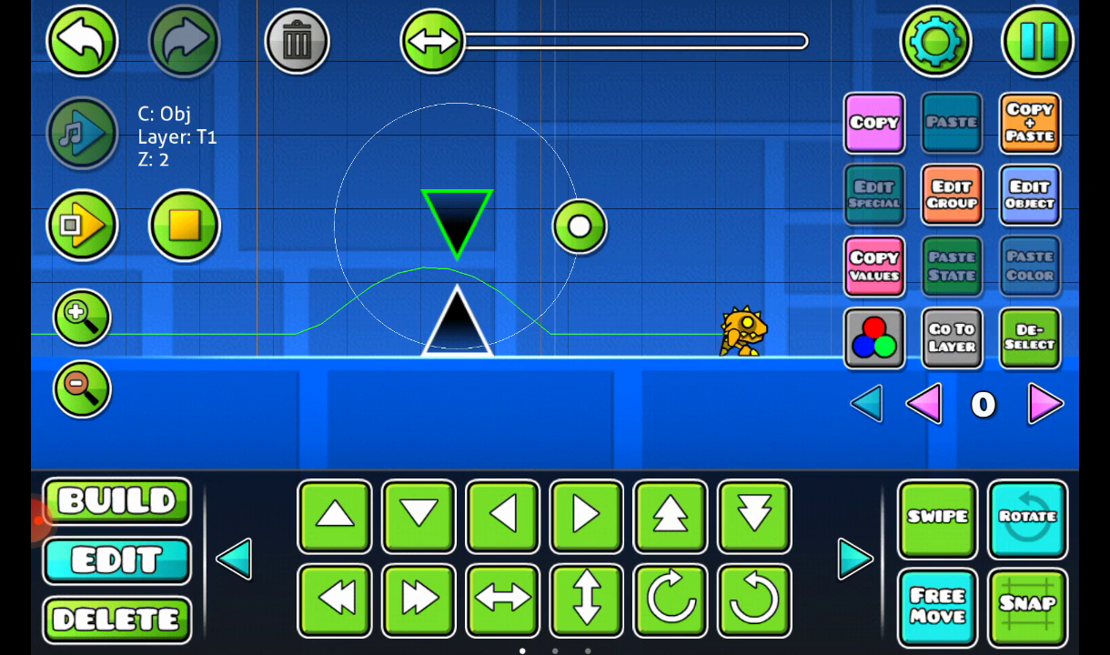
{"action": "left_click", "coordinate": [82, 224]}
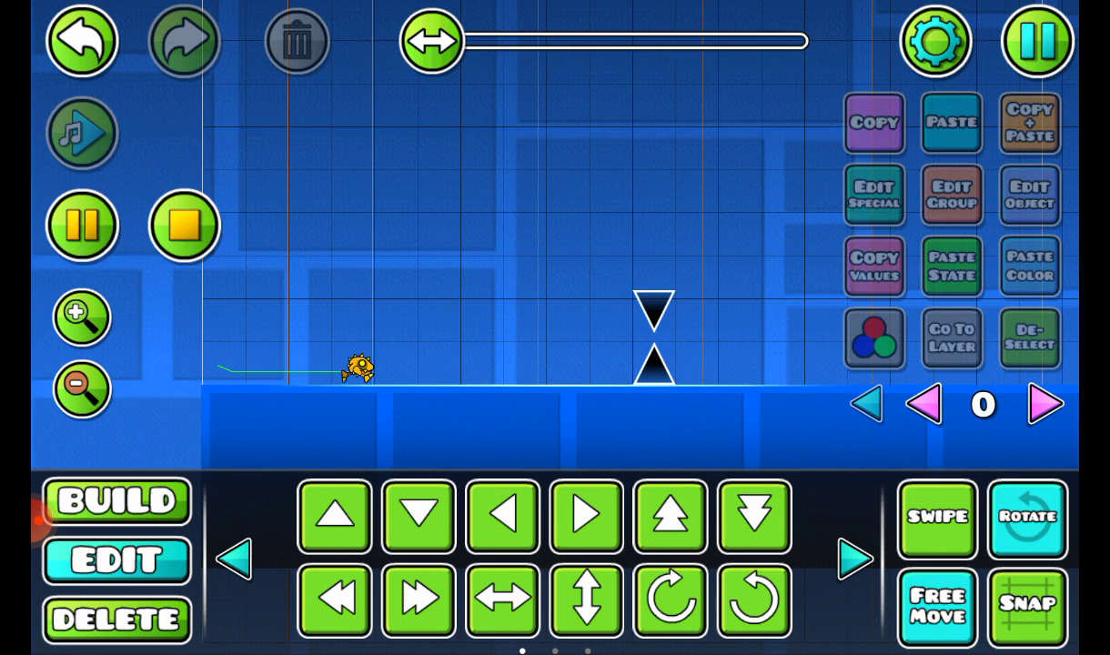
Jump the robot at the spike gap over several test runs until it crashes
{"action": "key", "text": "space"}
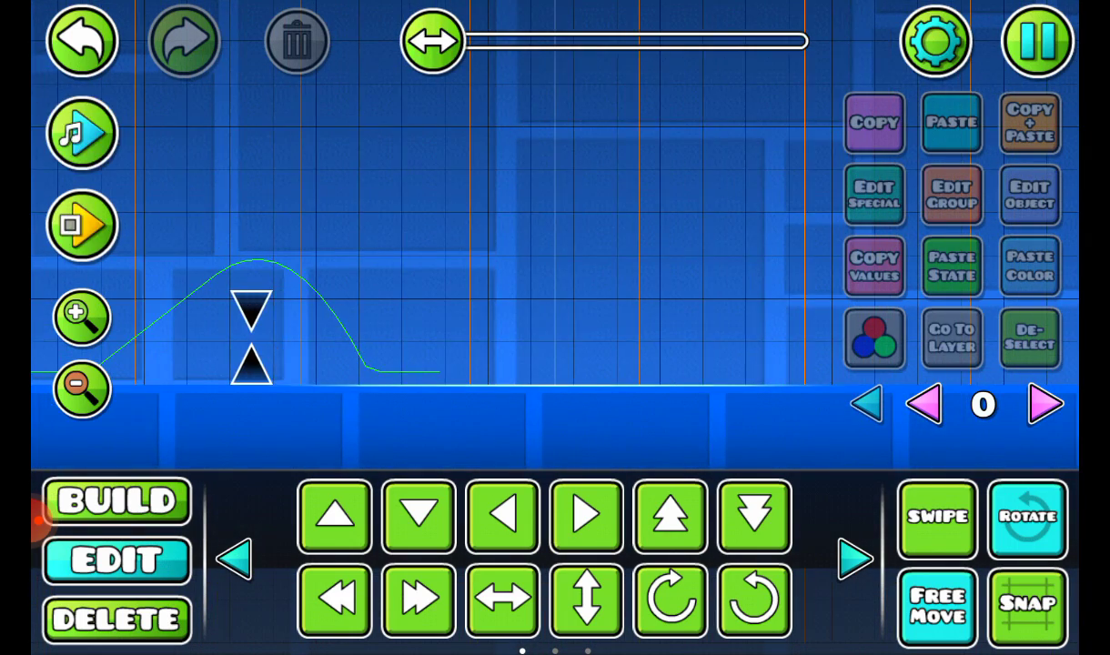
{"action": "left_click", "coordinate": [82, 224]}
{"action": "key", "text": "space"}
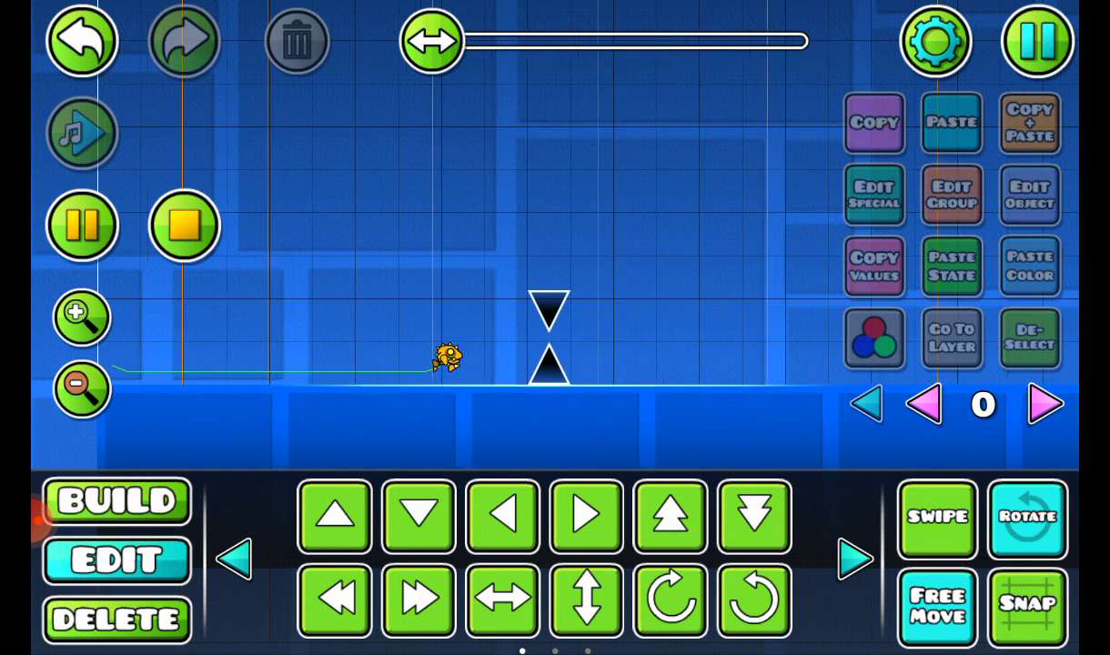
{"action": "key", "text": "space"}
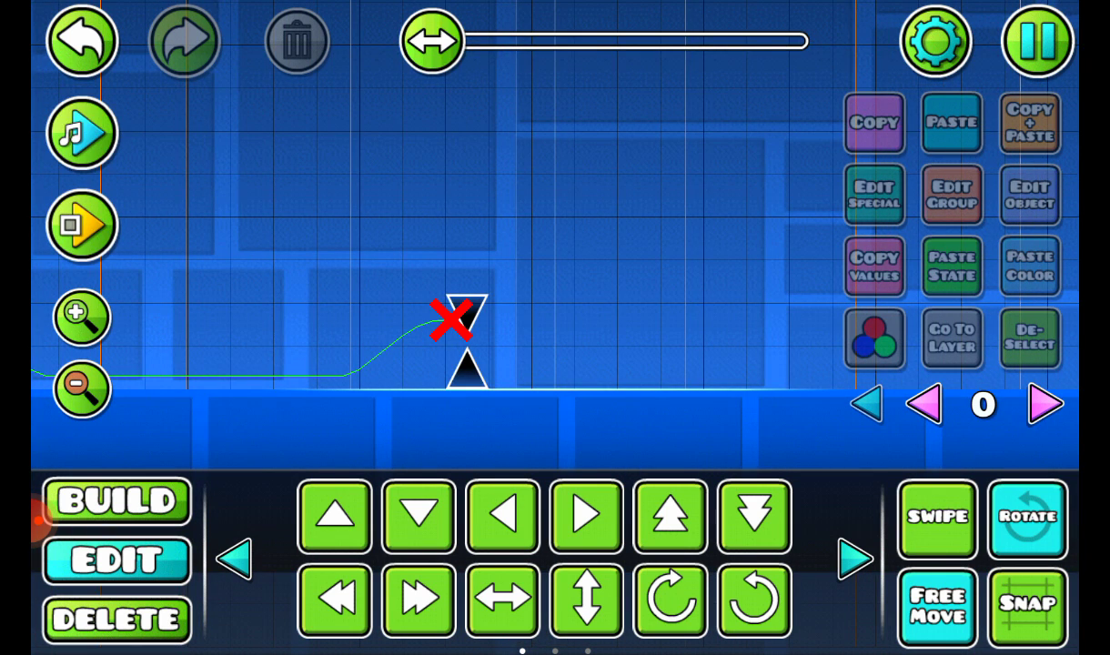
From the editor pause menu, cancel Exit, then choose Save and Exit
{"action": "key", "text": "Escape"}
{"action": "left_click", "coordinate": [554, 498]}
{"action": "left_click", "coordinate": [453, 419]}
{"action": "left_click", "coordinate": [554, 412]}
{"action": "left_click", "coordinate": [626, 409]}
{"action": "left_click", "coordinate": [554, 327]}
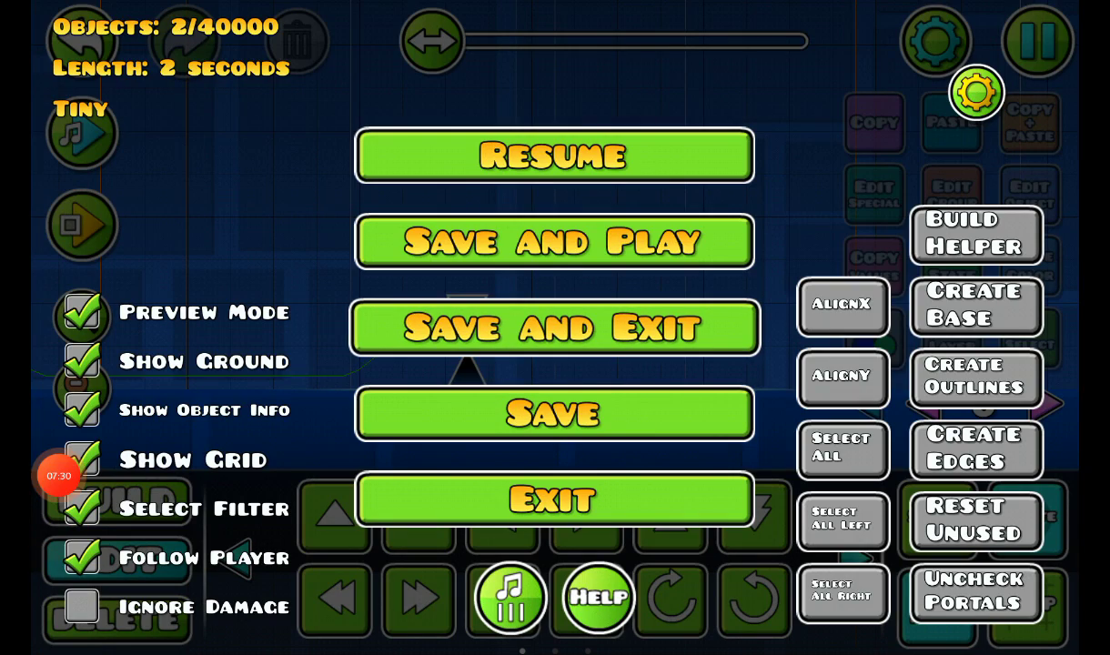